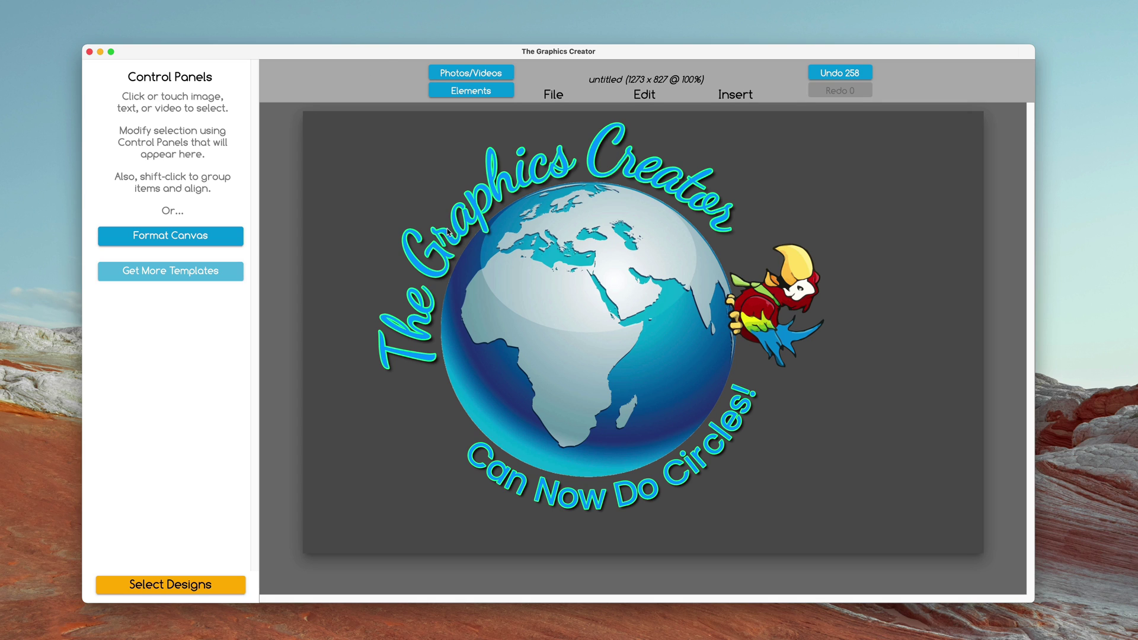
- Delete the curved title text and the globe image, leaving an empty 1273 x 827 canvas
left_click(466, 227)
key("Delete")
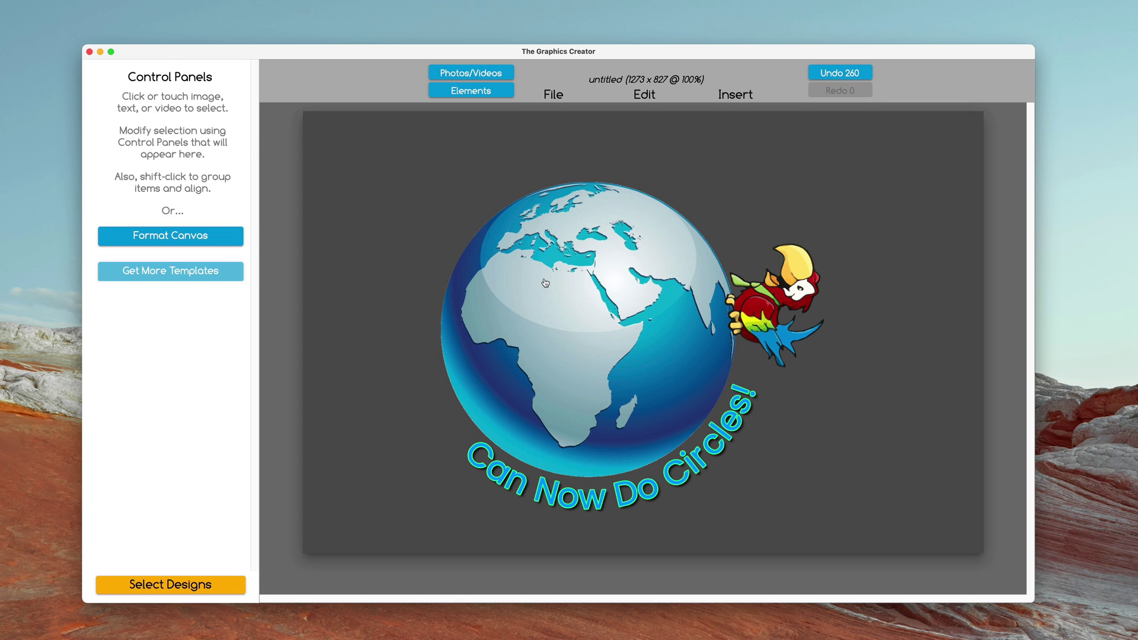
left_click(596, 380)
key("Delete")
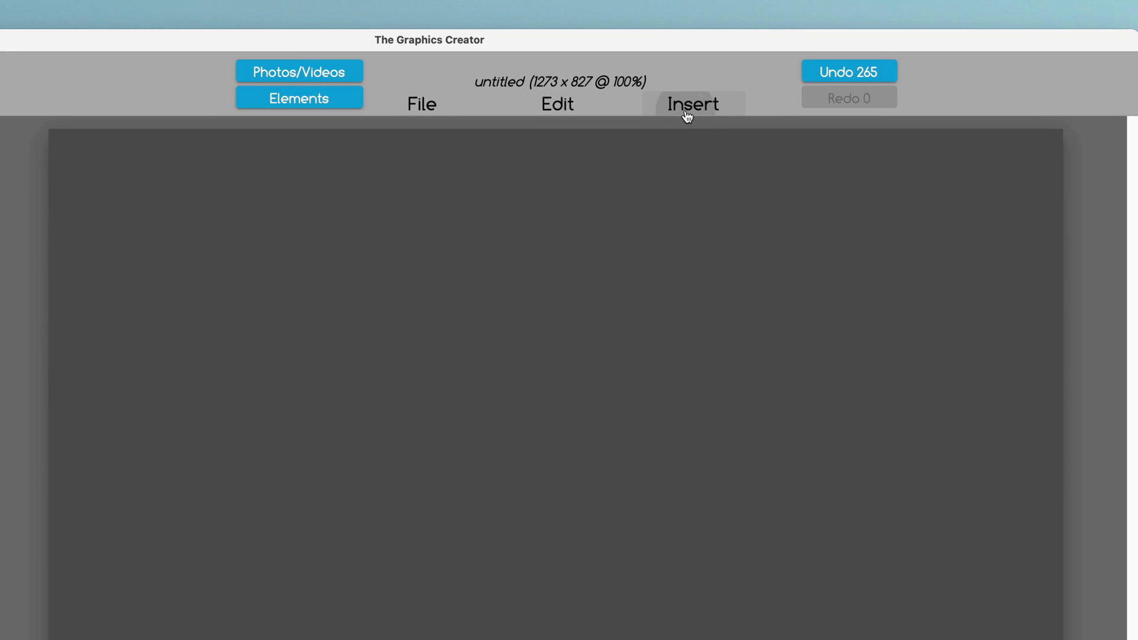
- Insert a Text Circle reading 'New Text Circle' and nudge it into place on the canvas
left_click(686, 113)
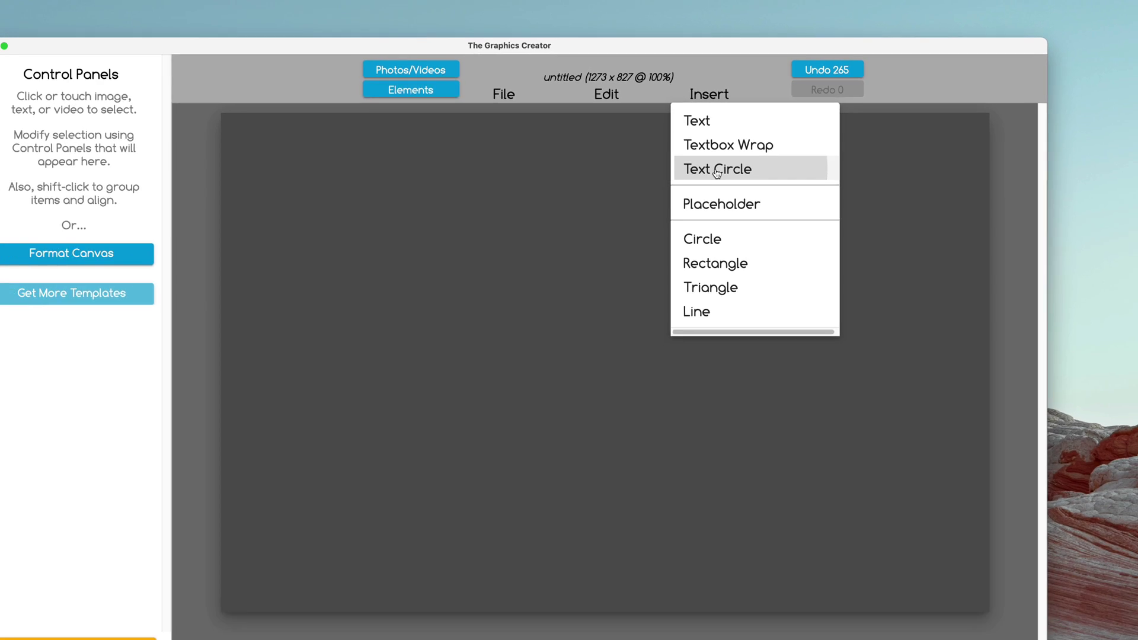
left_click(703, 204)
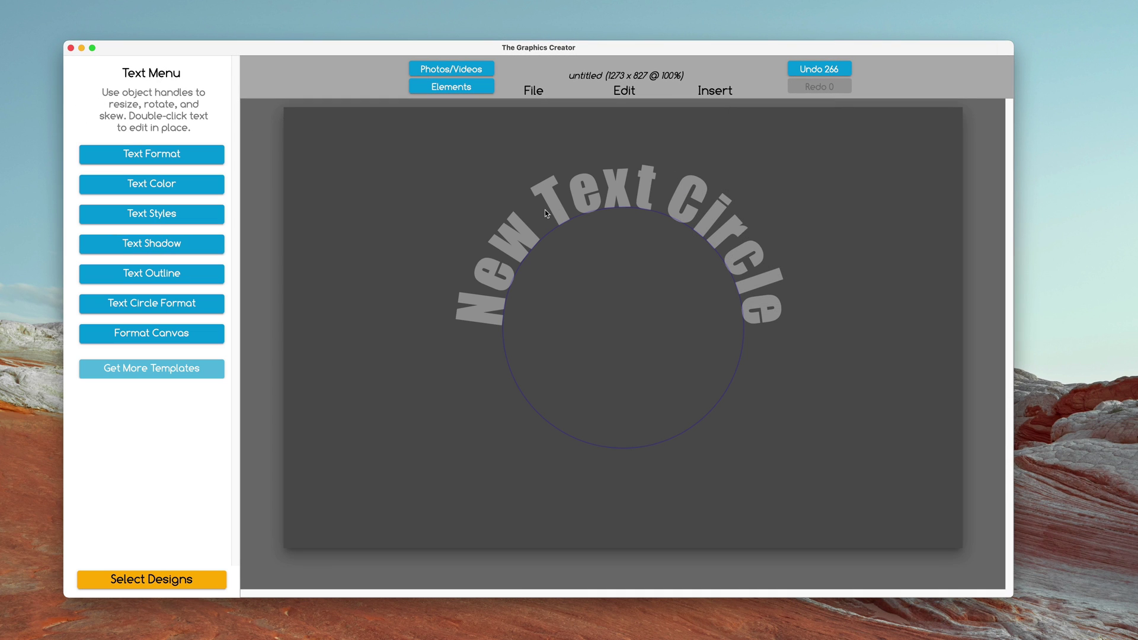
mouse_move(559, 214)
left_mouse_down()
mouse_move(537, 222)
mouse_move(557, 215)
left_mouse_up()
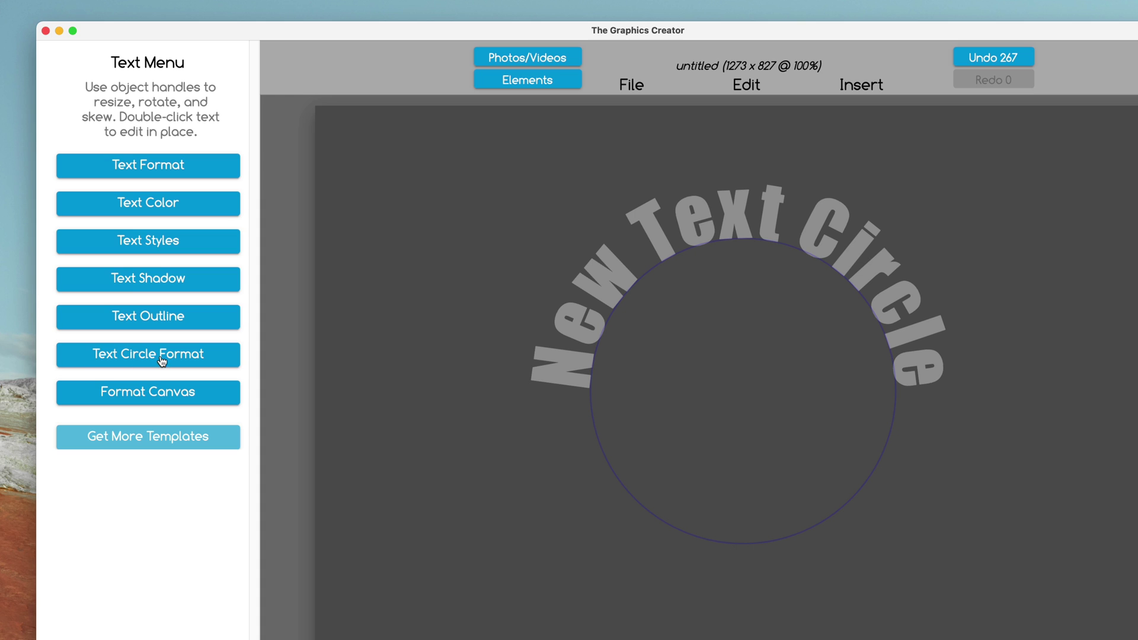
- Enlarge and rotate the text circle, shrink its font, widen letter spacing, and move it slightly lower
left_click(155, 355)
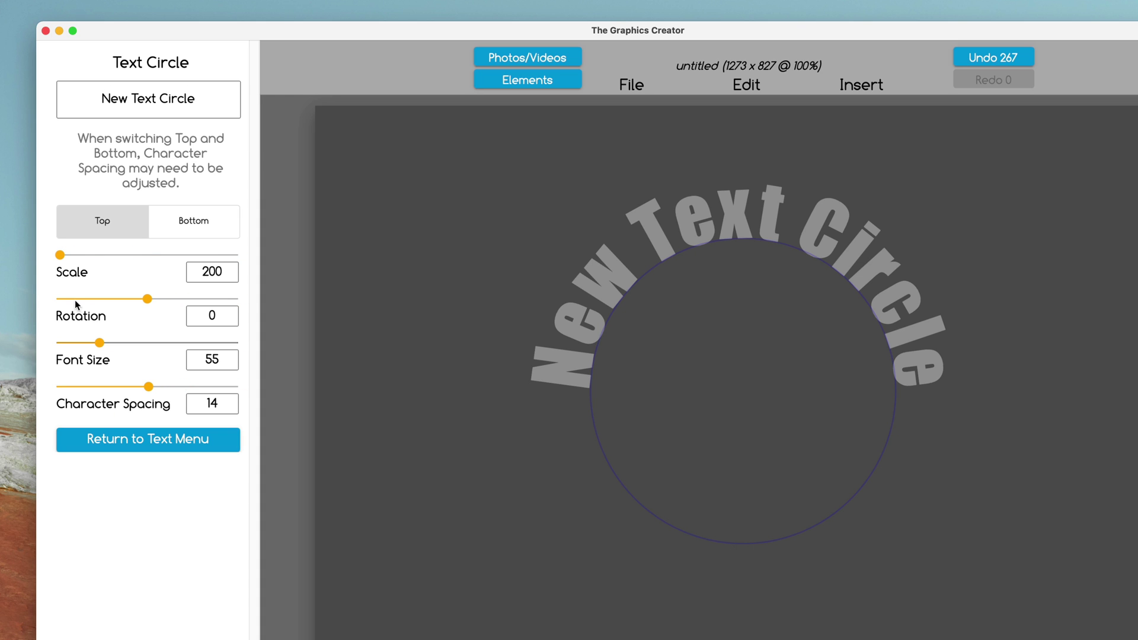
left_click_drag(60, 255, 60, 255)
mouse_move(145, 300)
left_mouse_down()
mouse_move(161, 299)
mouse_move(142, 299)
mouse_move(151, 299)
left_mouse_up()
mouse_move(100, 343)
left_mouse_down()
mouse_move(124, 343)
mouse_move(83, 343)
left_mouse_up()
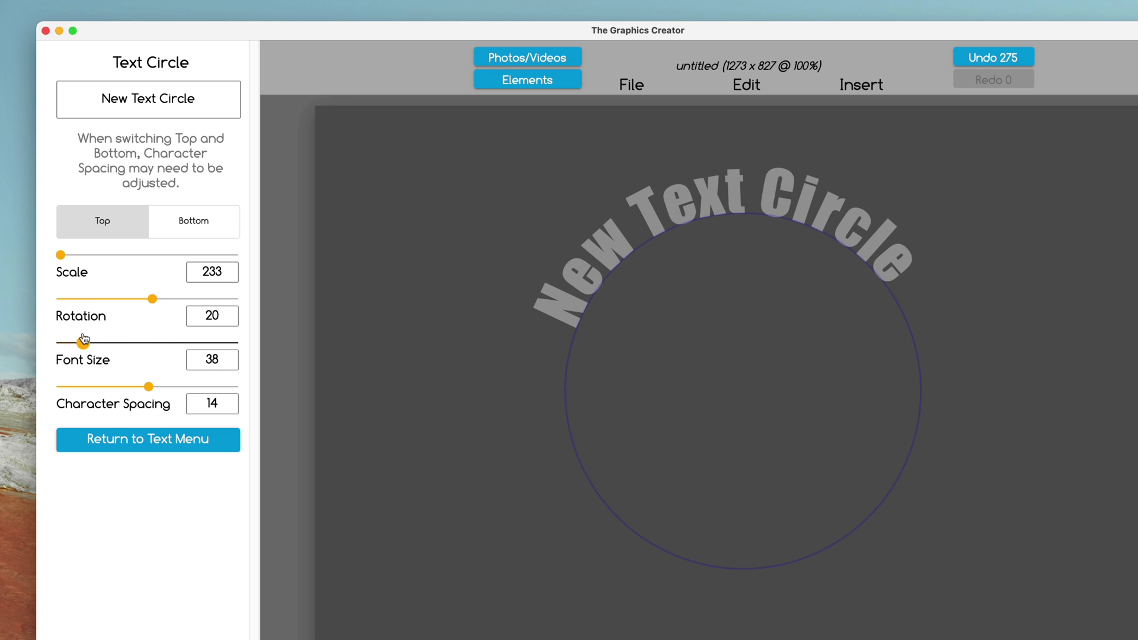
mouse_move(150, 388)
left_mouse_down()
mouse_move(190, 389)
mouse_move(152, 386)
left_mouse_up()
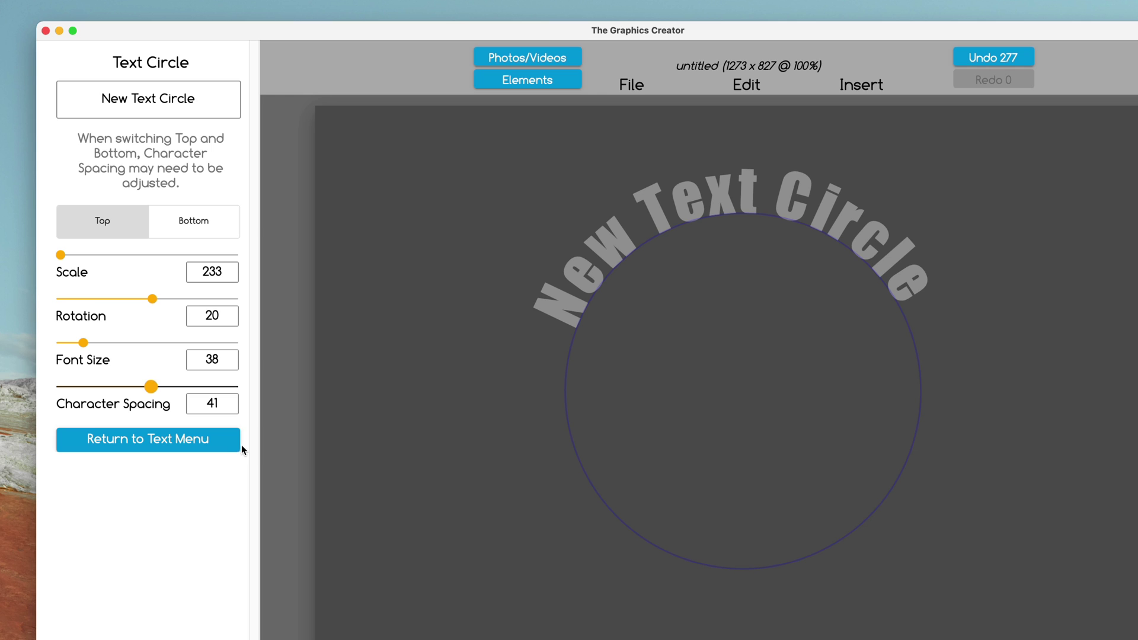
left_click(696, 216)
left_click_drag(701, 208, 698, 210)
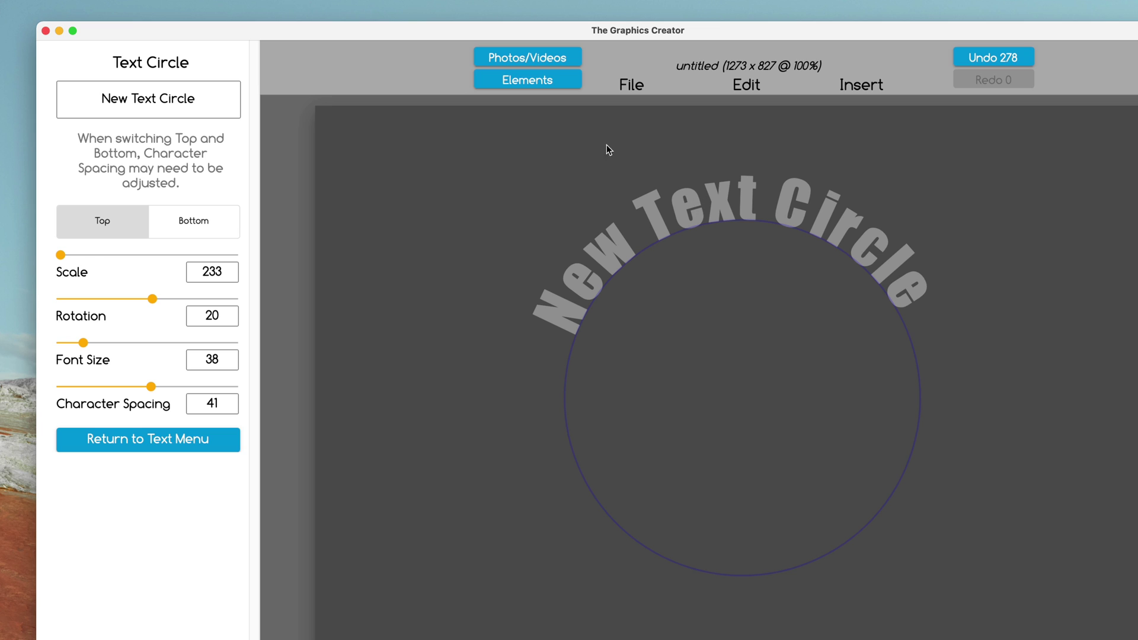
- Change the circle's wording to 'We can do circles' and return to the Text Menu
left_click(88, 94)
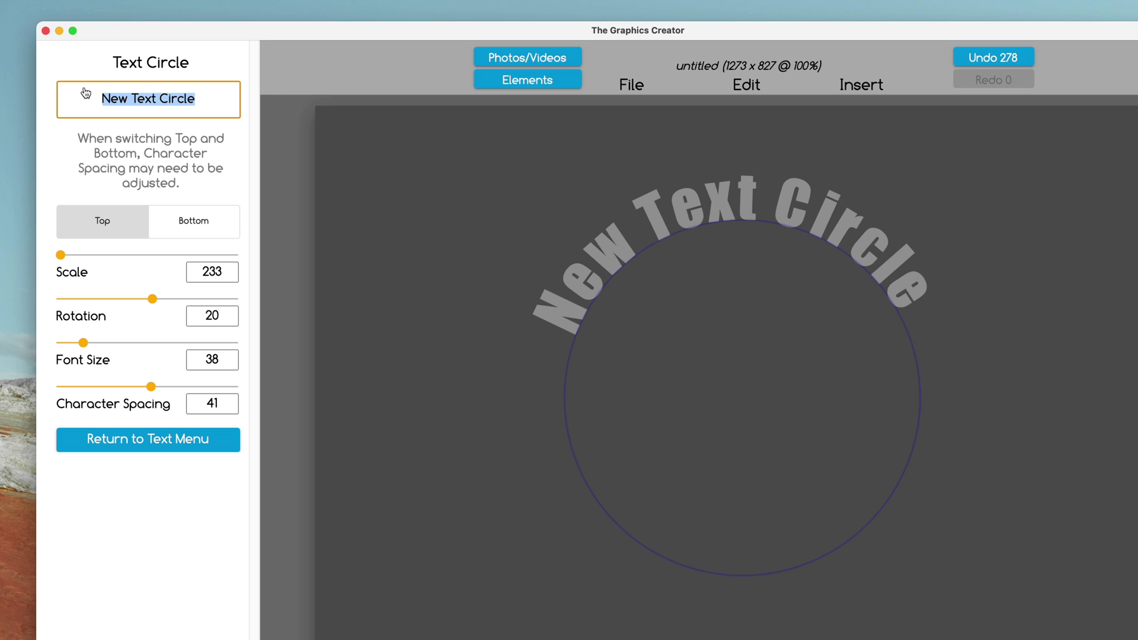
type("We can ")
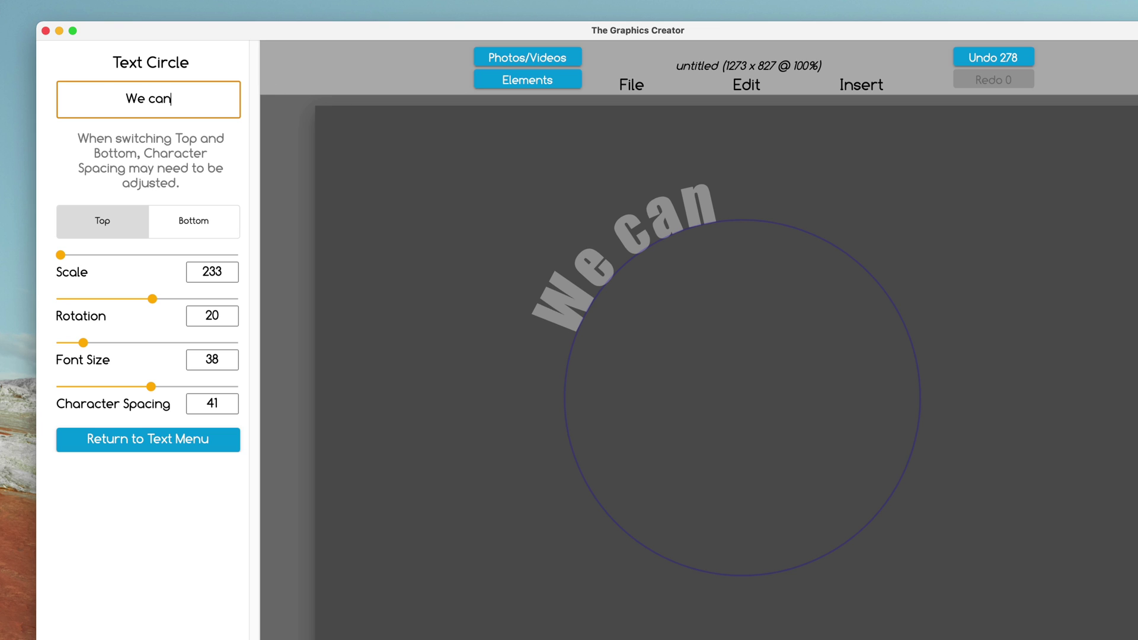
type("do circ")
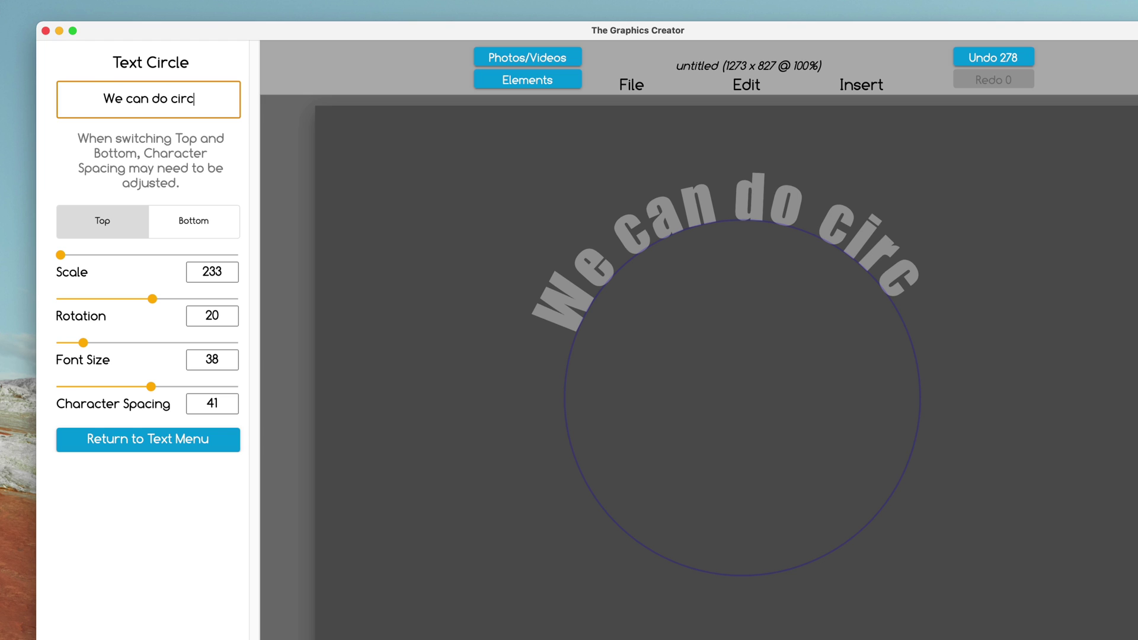
type("les")
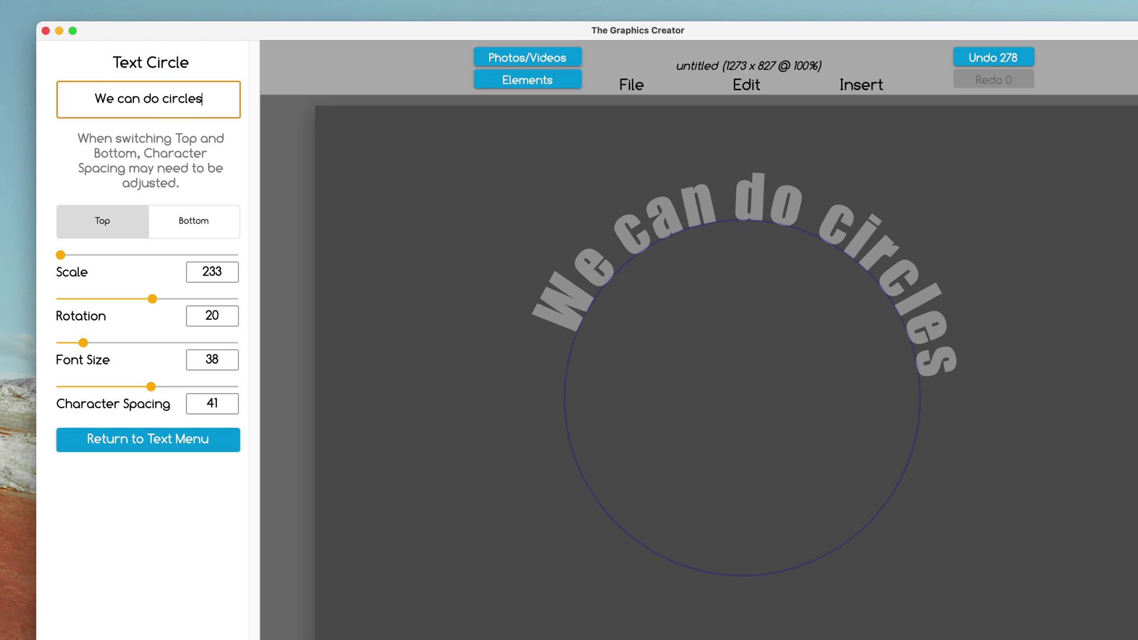
left_click(148, 446)
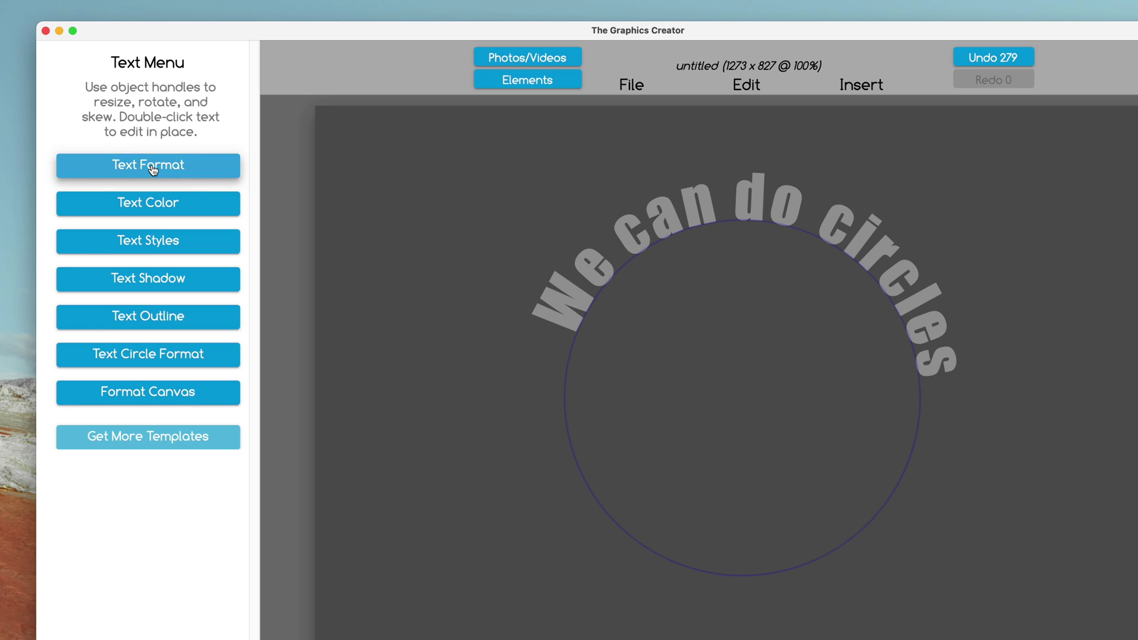
- Change the circle text's font from Impact to the Google font Righteous, after briefly trying Poppins
left_click(153, 169)
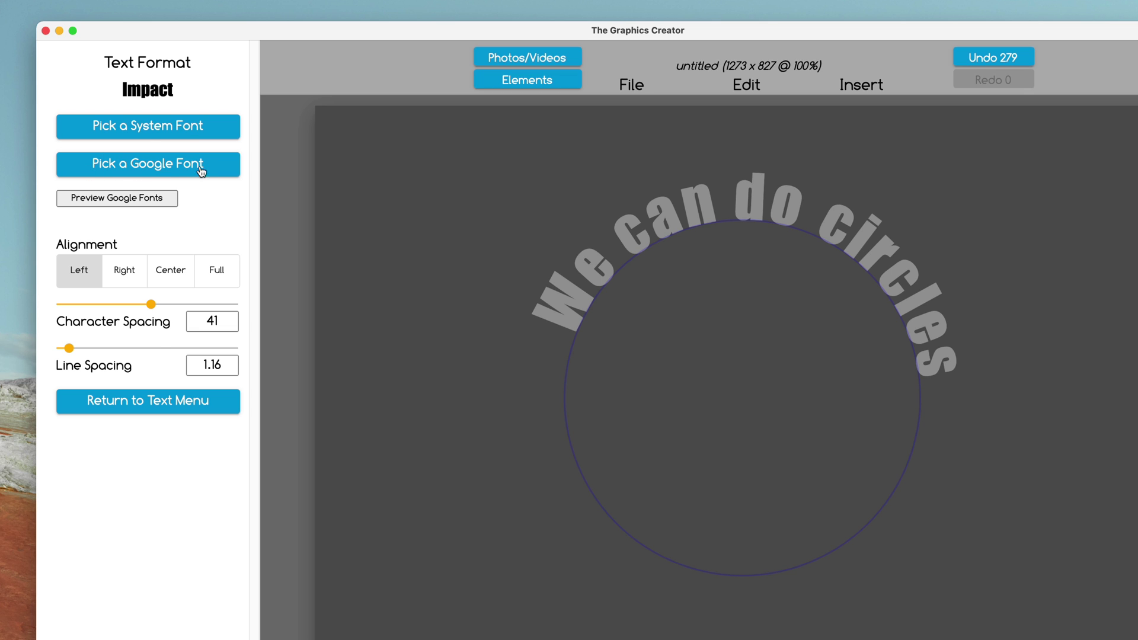
left_click(175, 167)
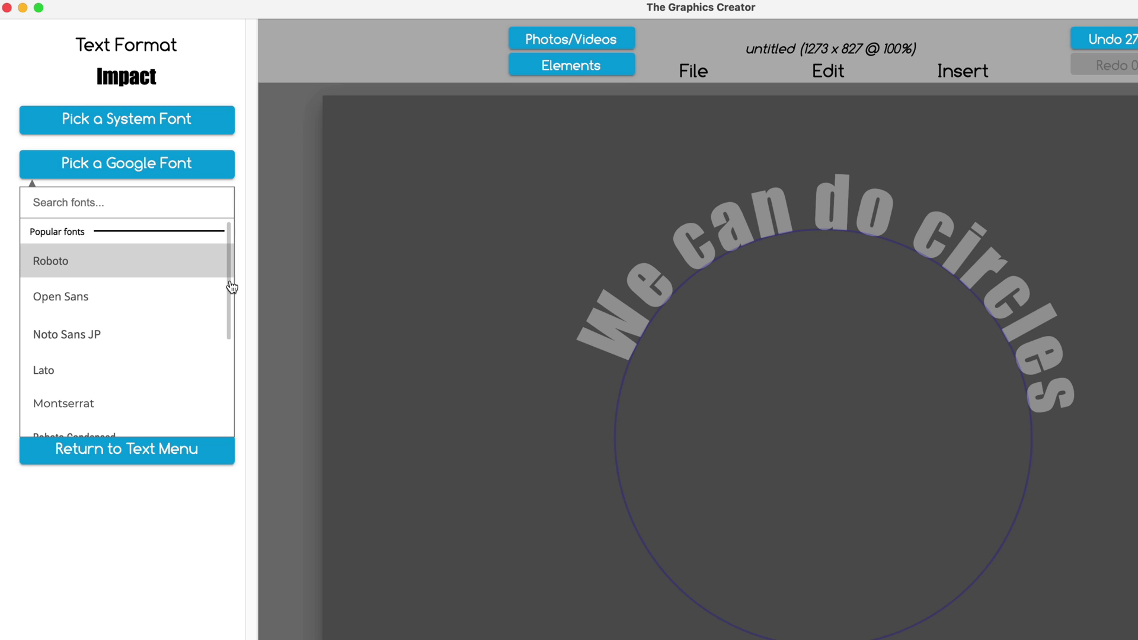
scroll(237, 286, "down", 2)
scroll(234, 332, "down", 4)
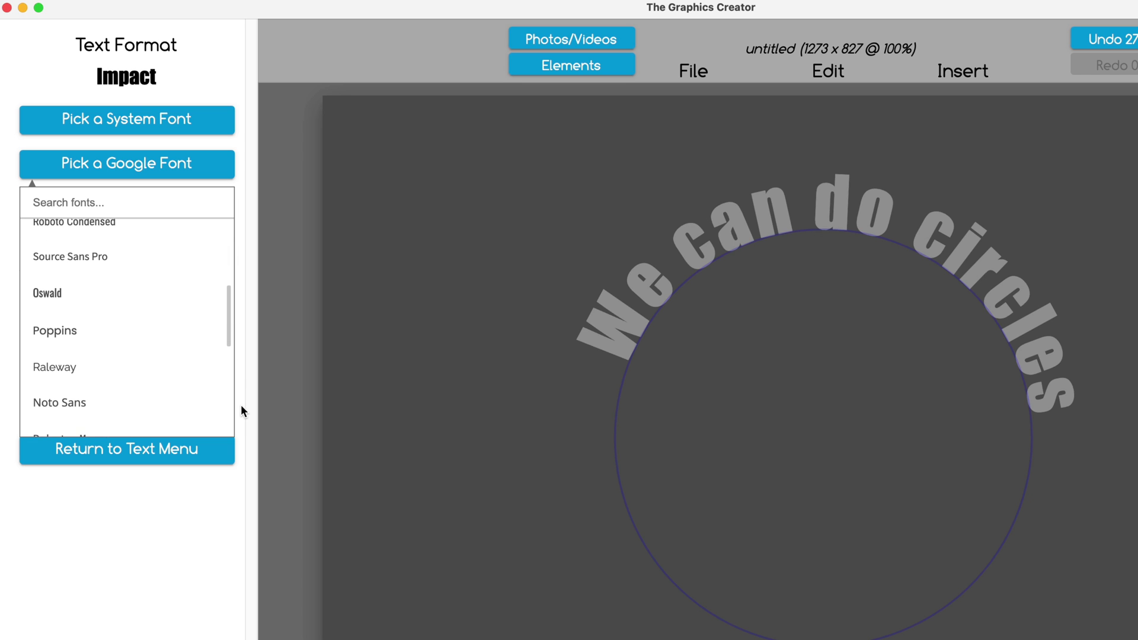
left_click(65, 339)
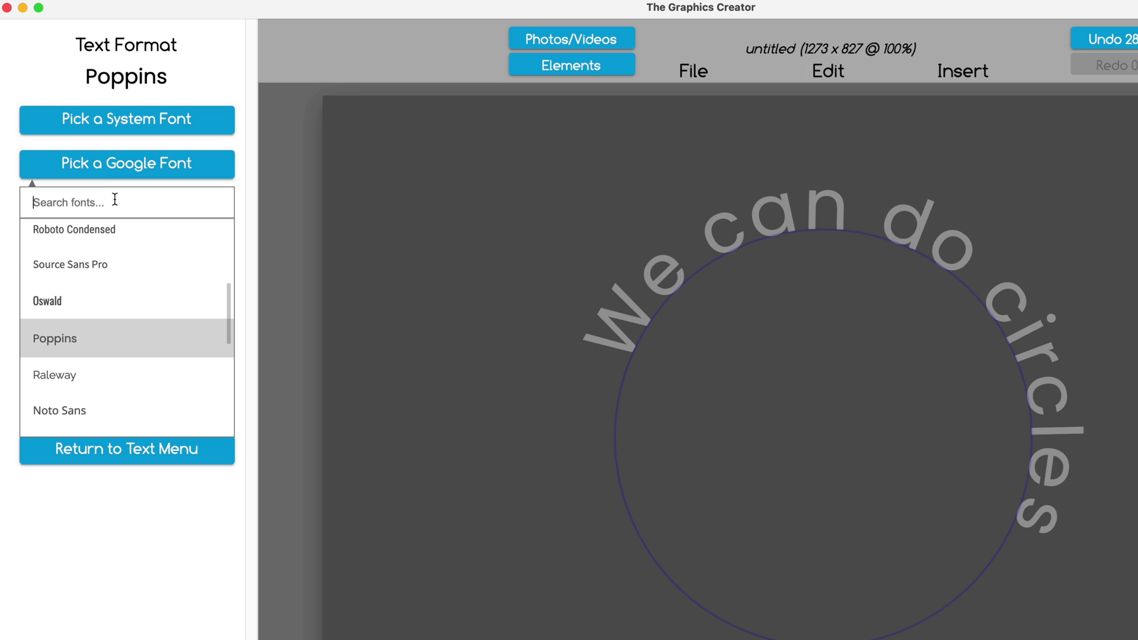
type("rai")
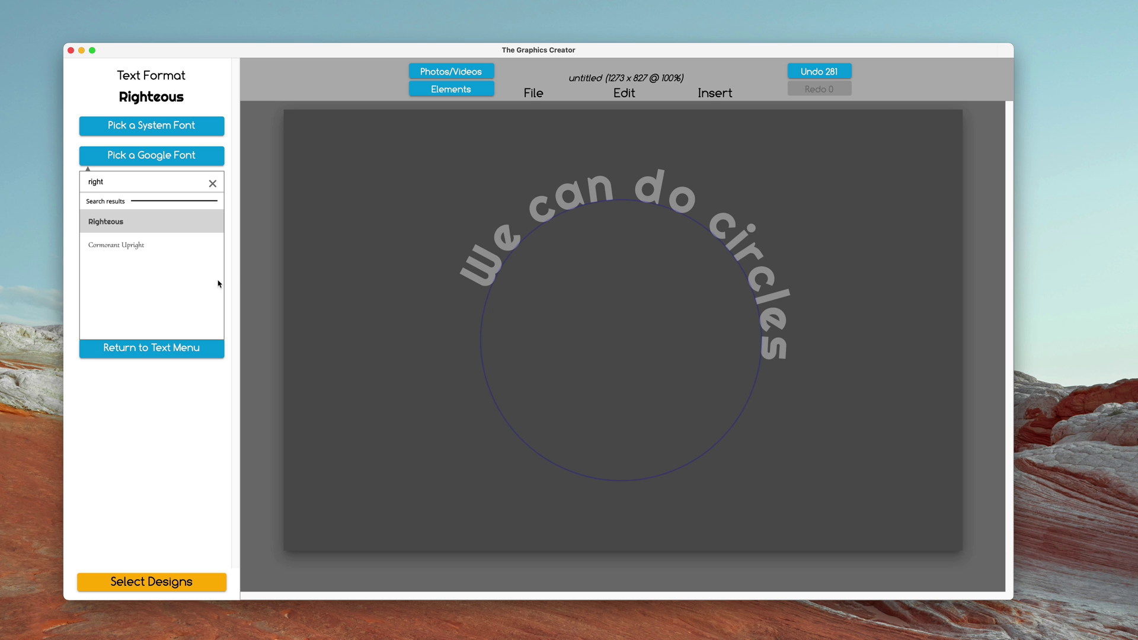
- Set the arc to font size 42, scale 270, spacing -48, rotation -17, keeping the text on Top
left_click(157, 355)
left_click(157, 354)
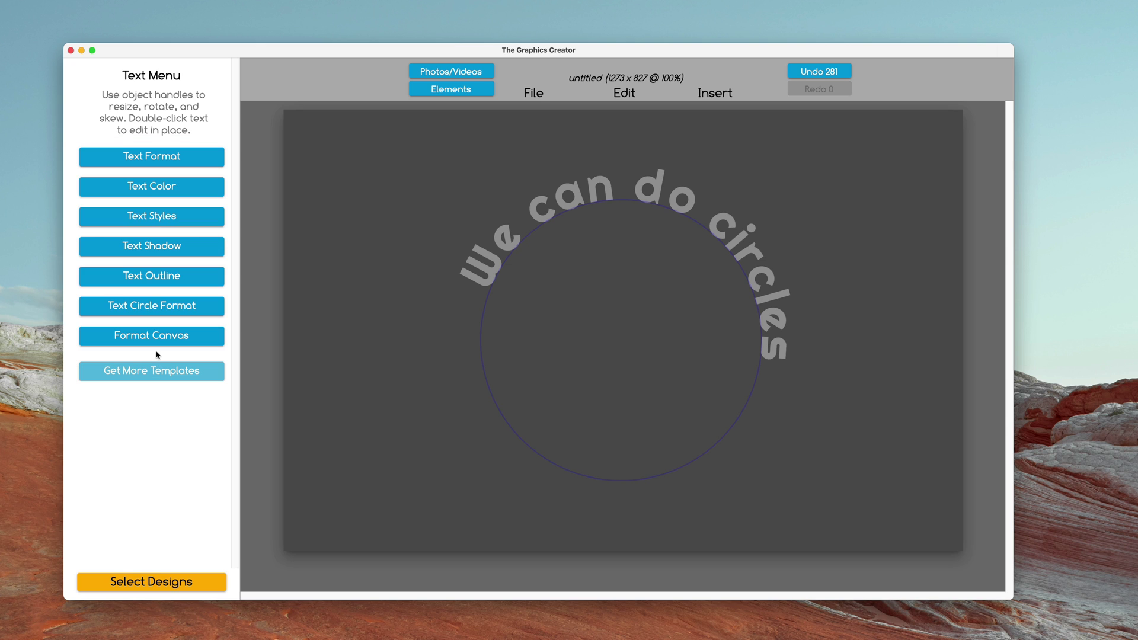
left_click(153, 307)
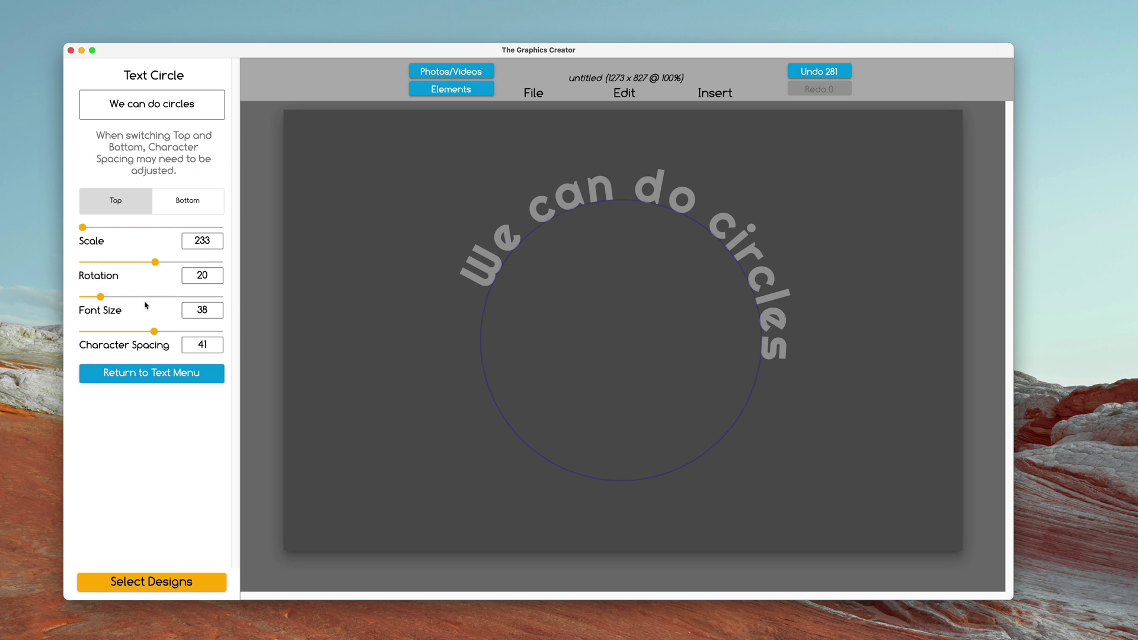
left_click_drag(102, 298, 104, 298)
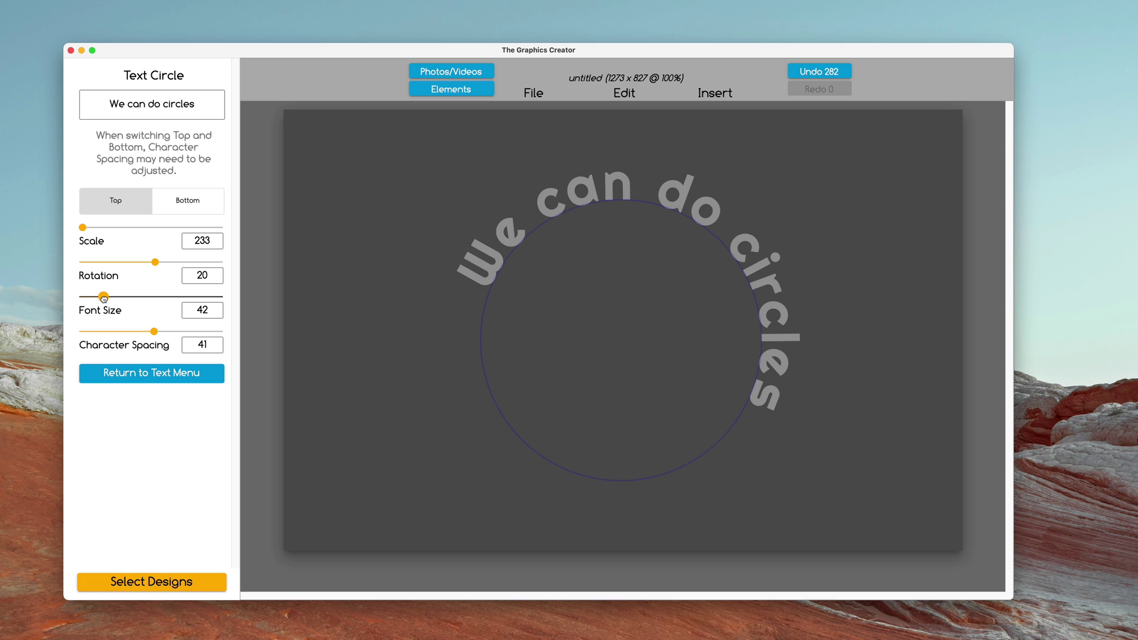
left_click_drag(153, 262, 143, 262)
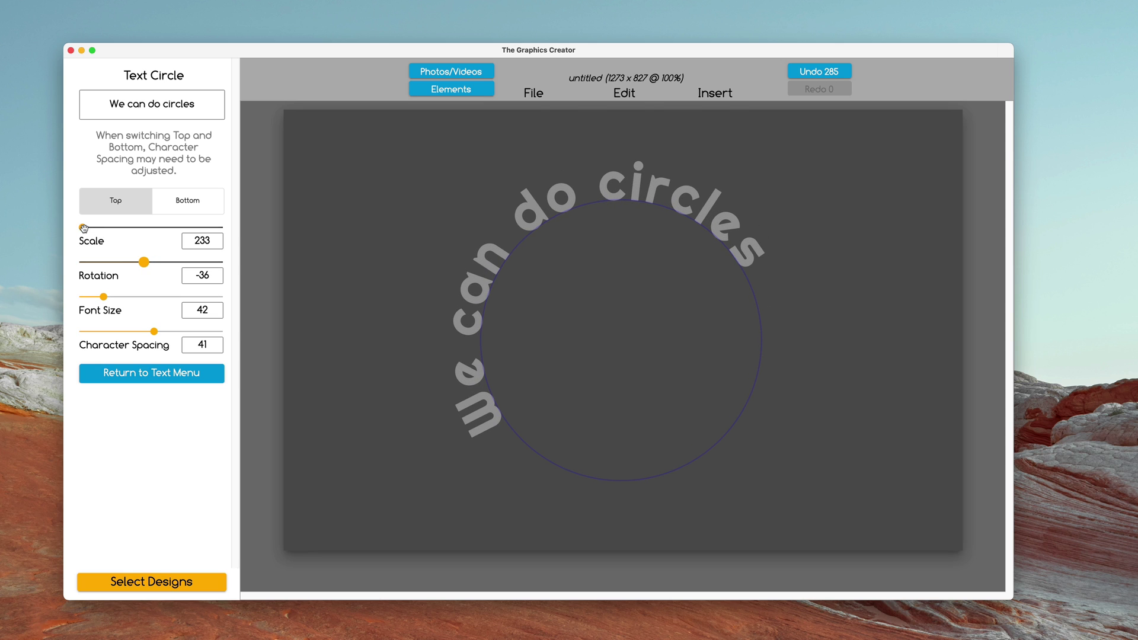
left_click_drag(83, 229, 83, 228)
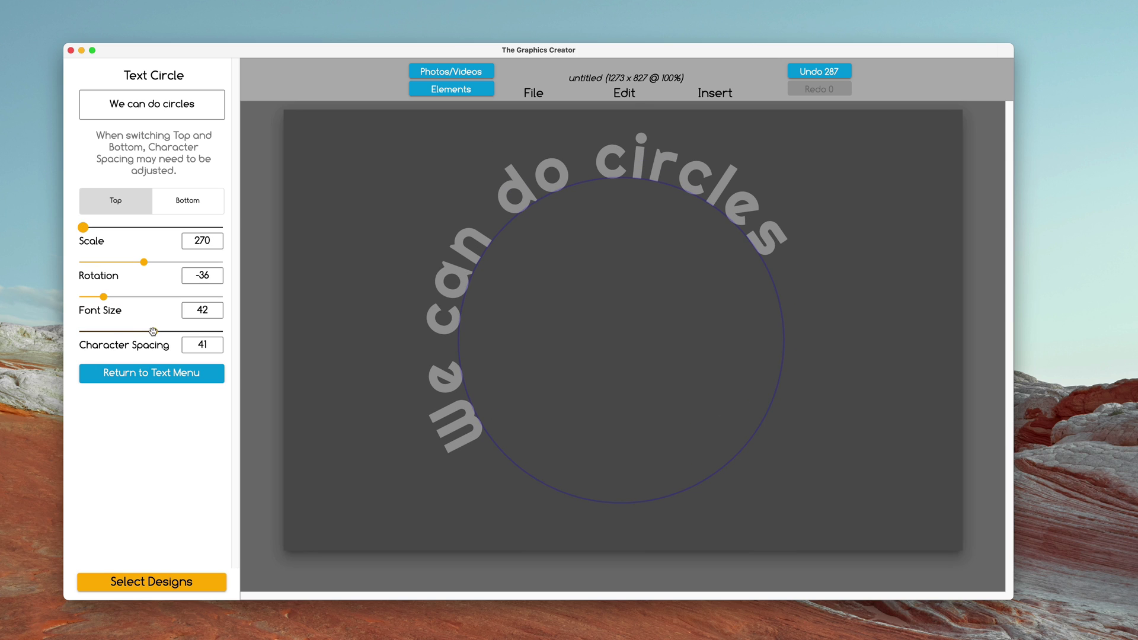
left_click_drag(153, 332, 148, 331)
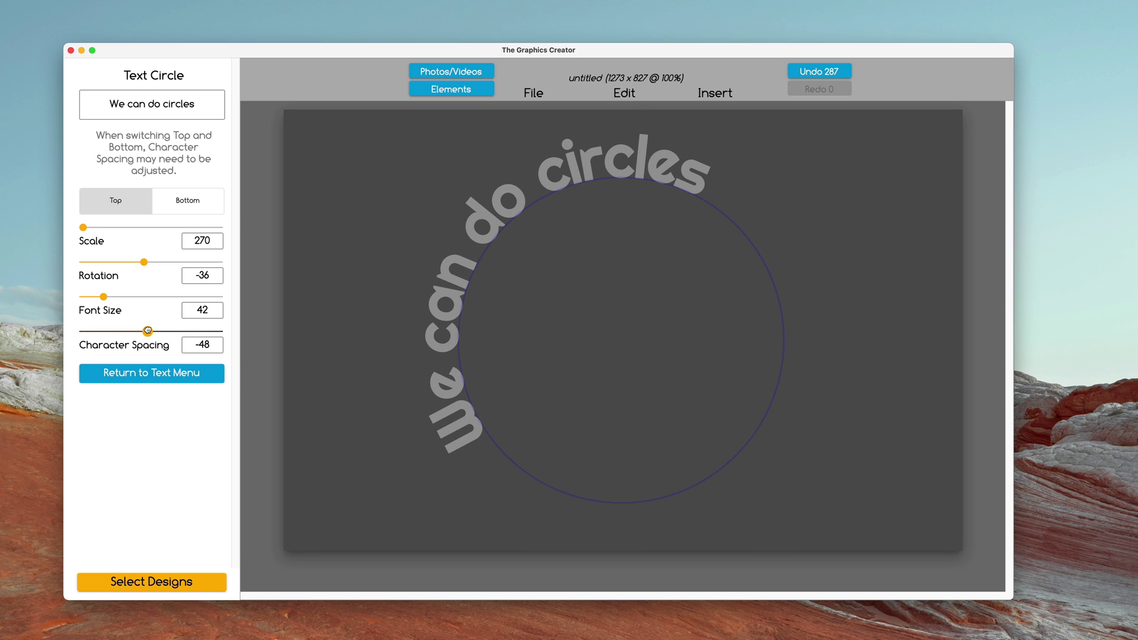
left_click_drag(144, 262, 147, 265)
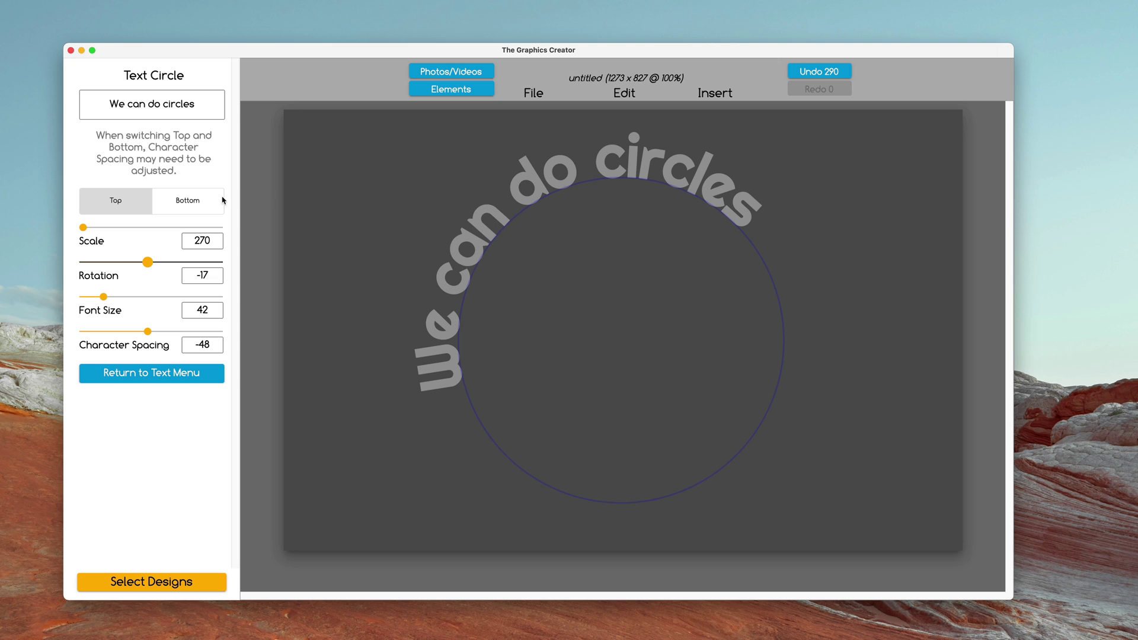
left_click(198, 203)
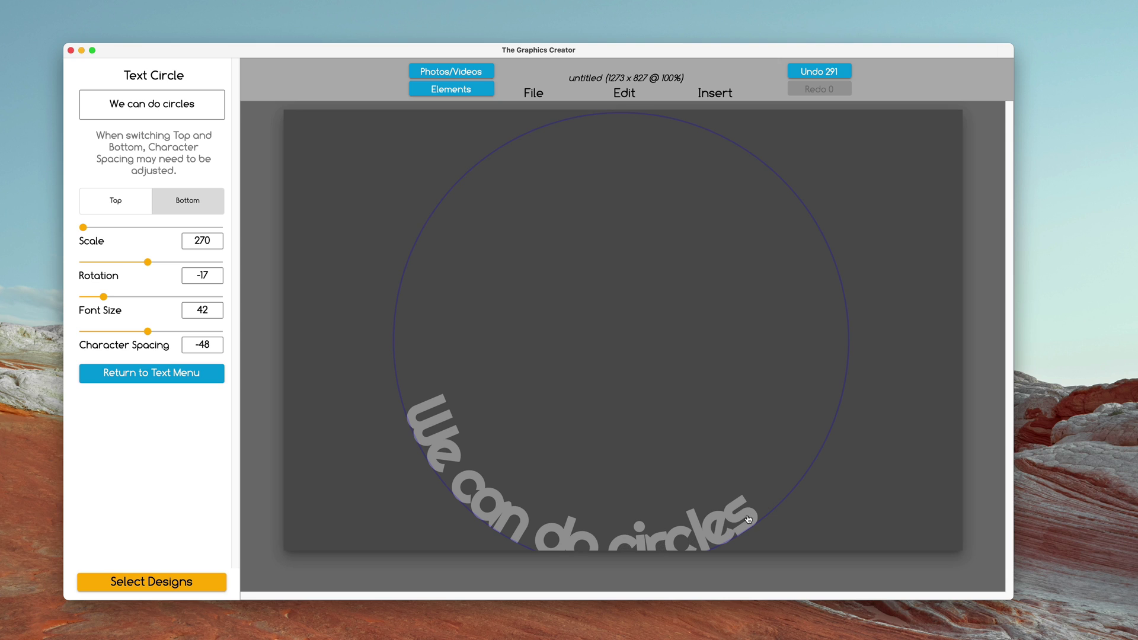
left_click(116, 202)
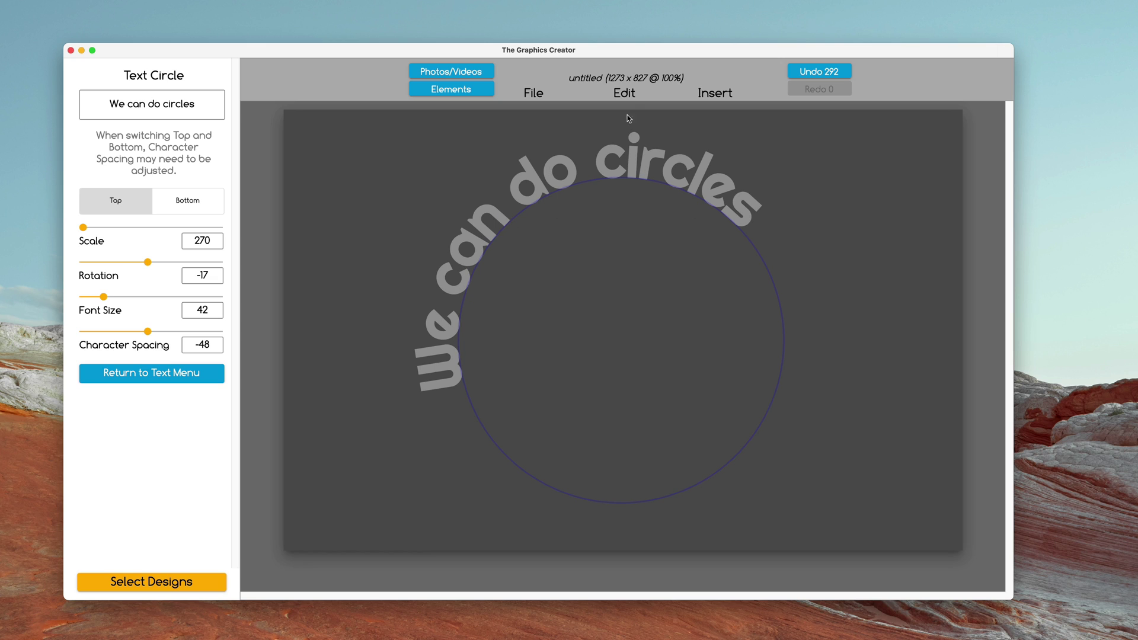
- Duplicate the 'We can do circles' circle text and move the copy off the original
left_click(629, 95)
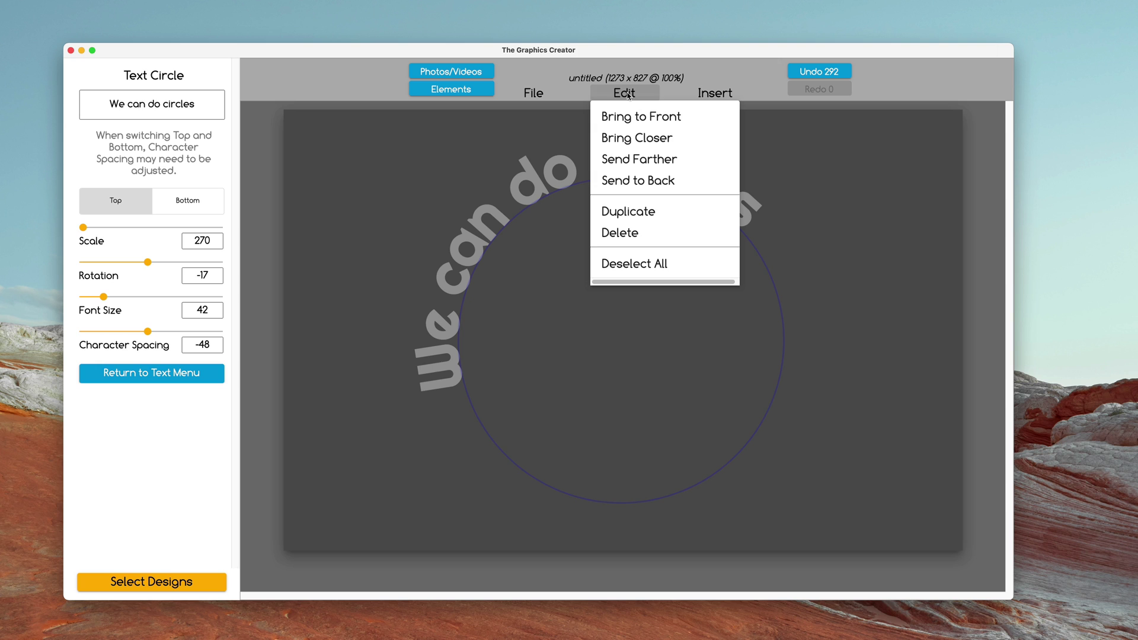
left_click(633, 213)
left_click_drag(543, 199, 551, 211)
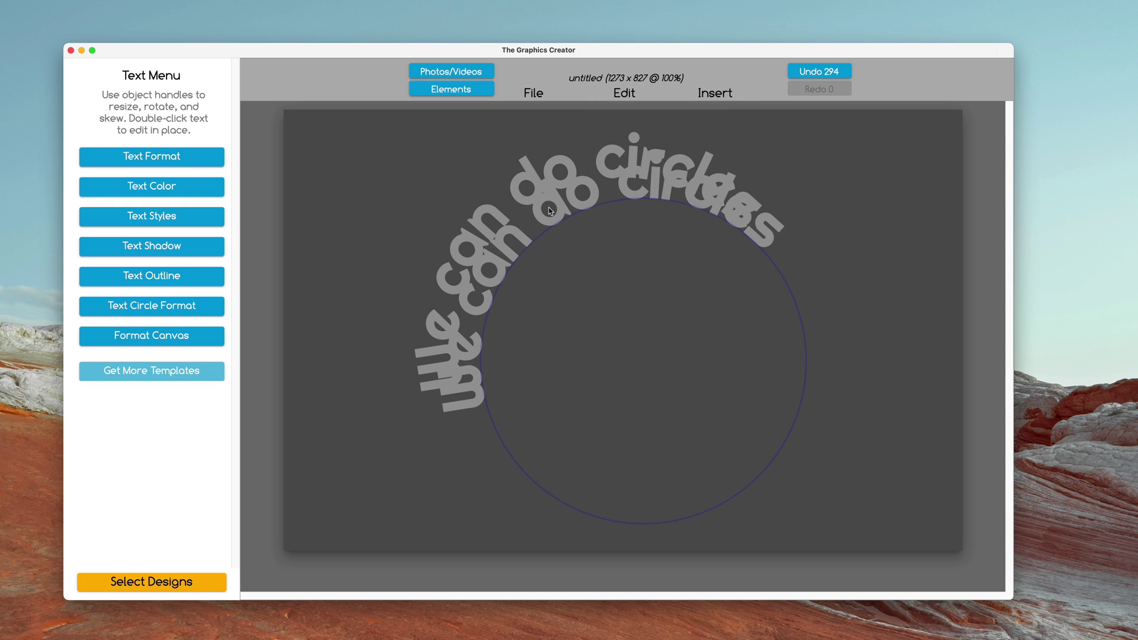
- Wrap the copy along the bottom of the circle and adjust its scale and rotation
left_click(137, 304)
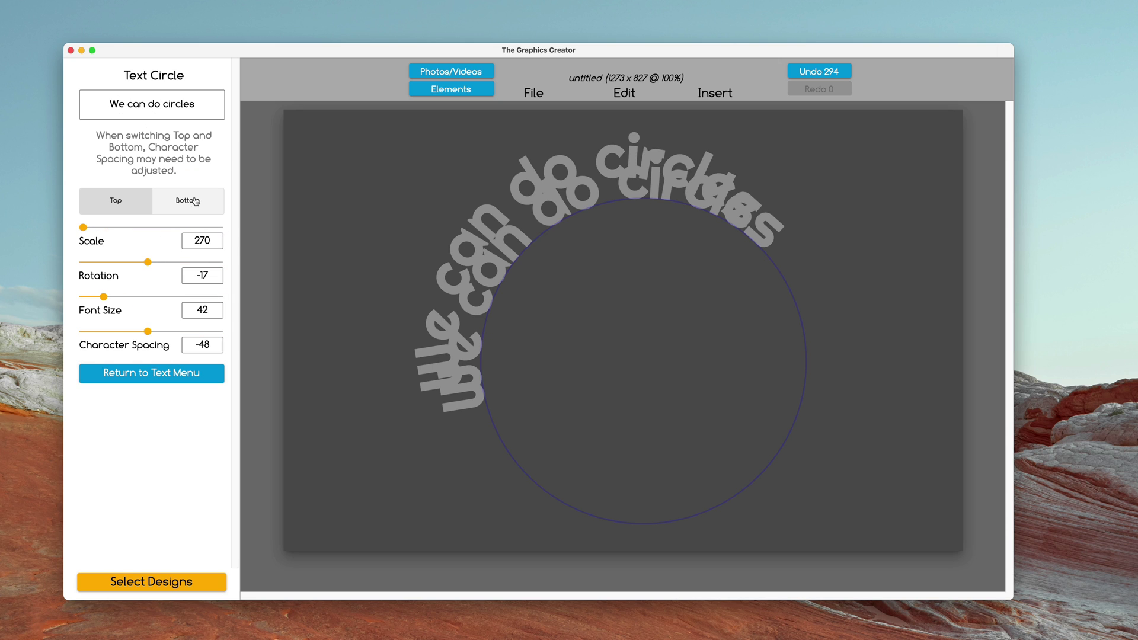
left_click(195, 202)
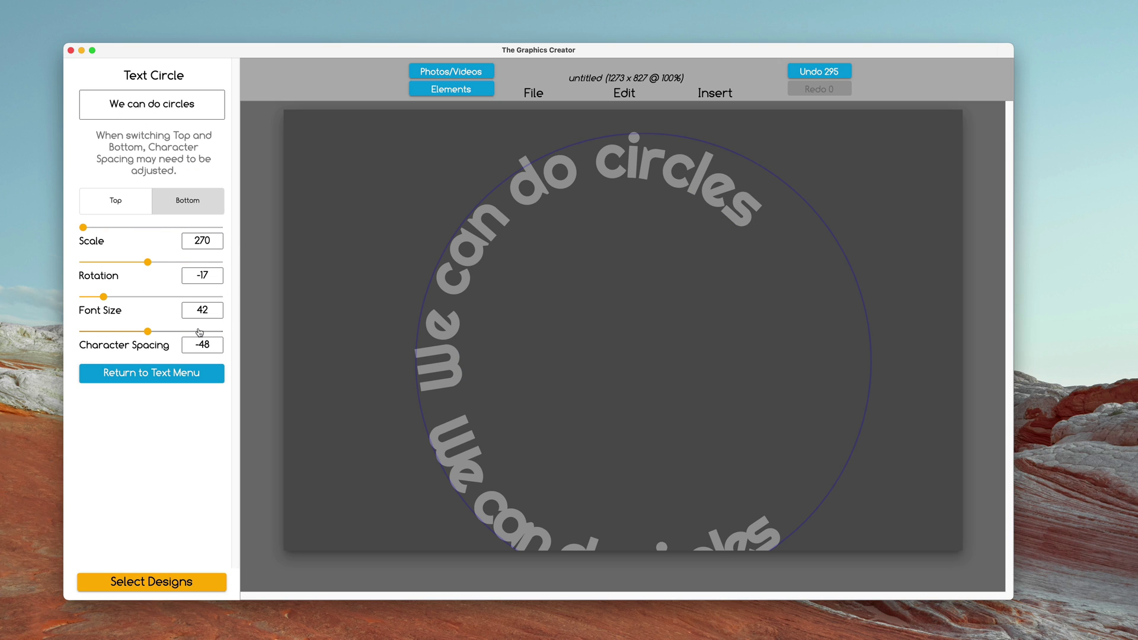
left_click_drag(84, 227, 82, 228)
left_click_drag(148, 262, 146, 263)
left_click(449, 479)
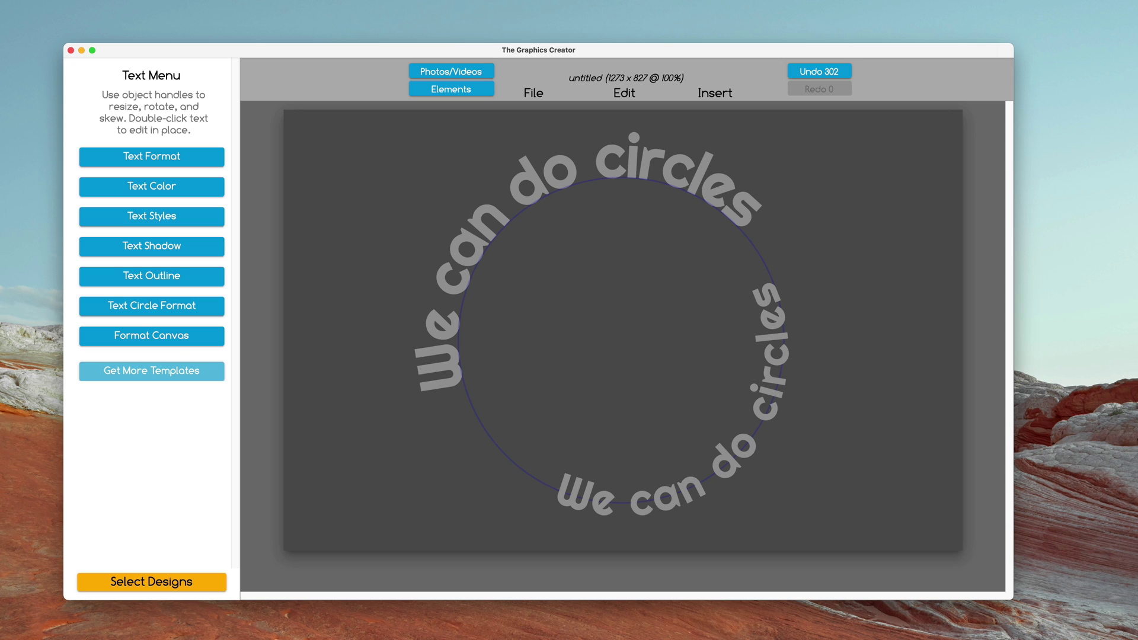
- Add a globe image to the canvas centre and set the circle text's scale to 250
left_click_drag(1137, 160, 598, 329)
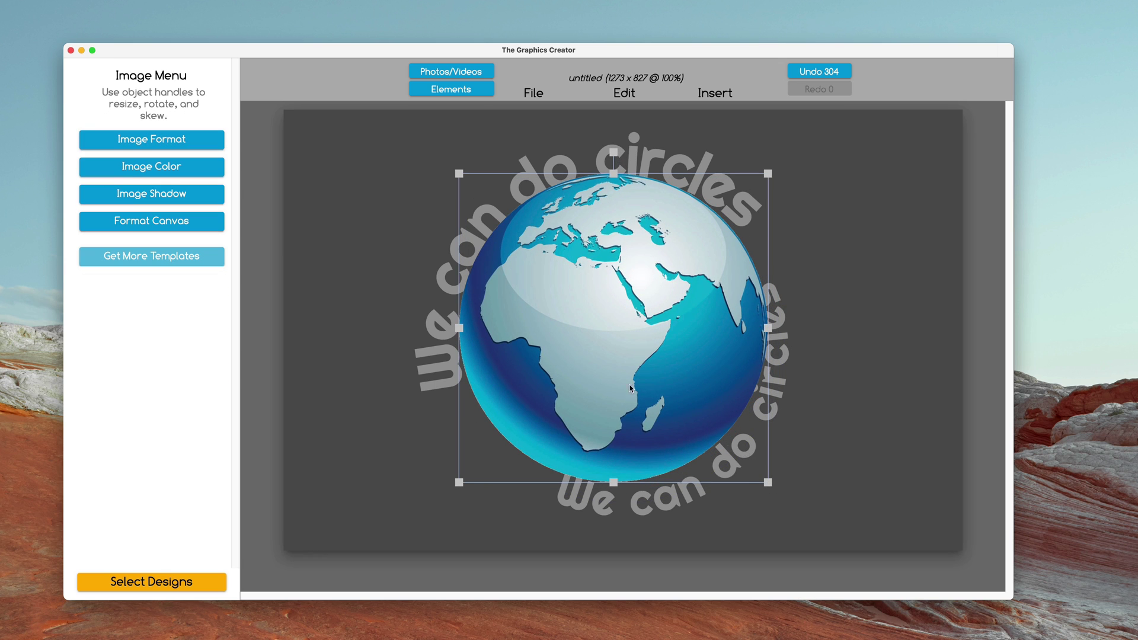
left_click(456, 253)
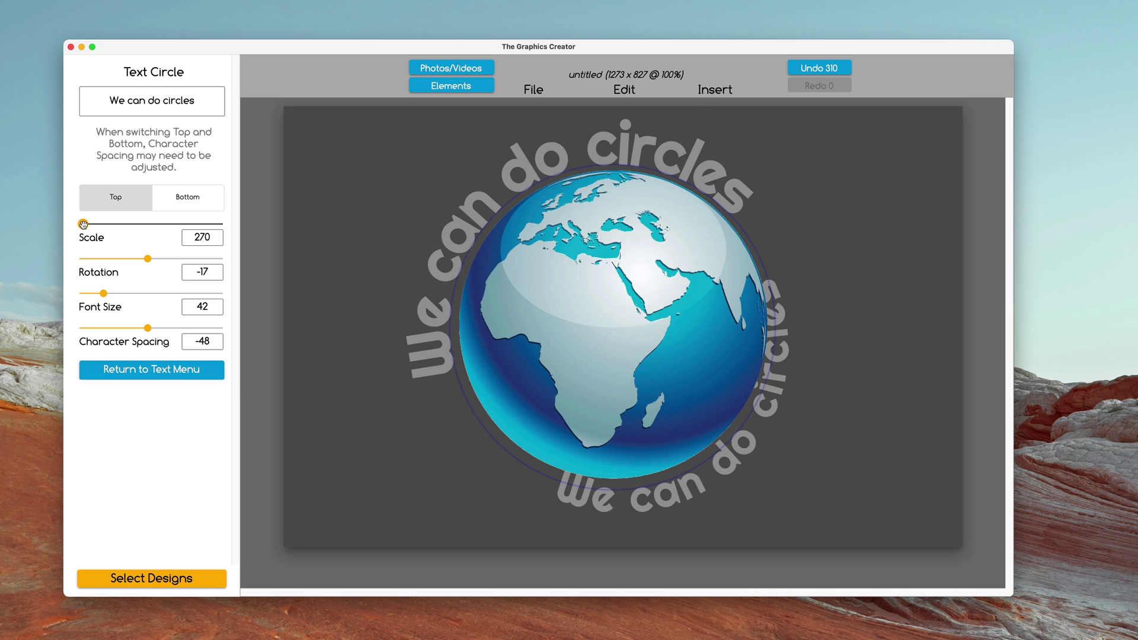
left_click(84, 224)
left_click(83, 224)
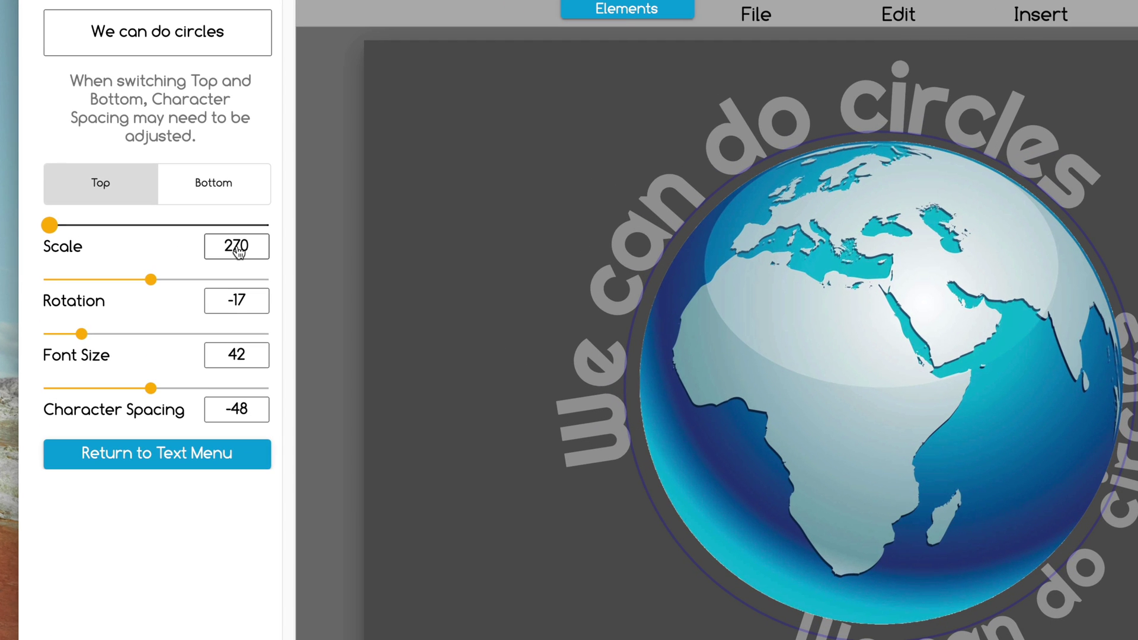
left_click(238, 249)
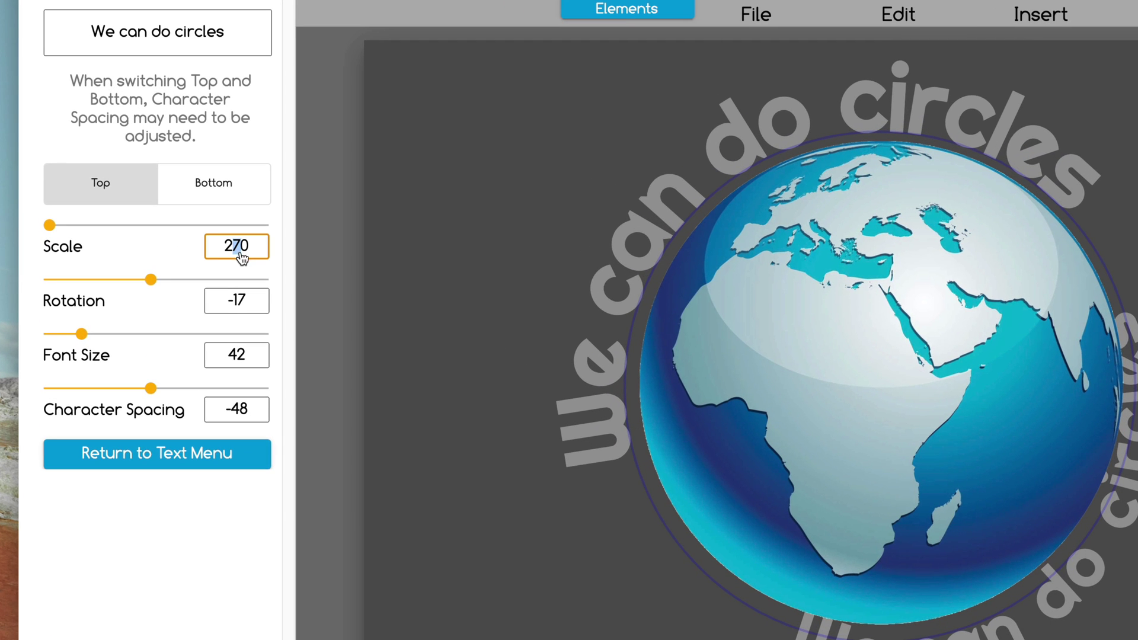
type("5")
key("Return")
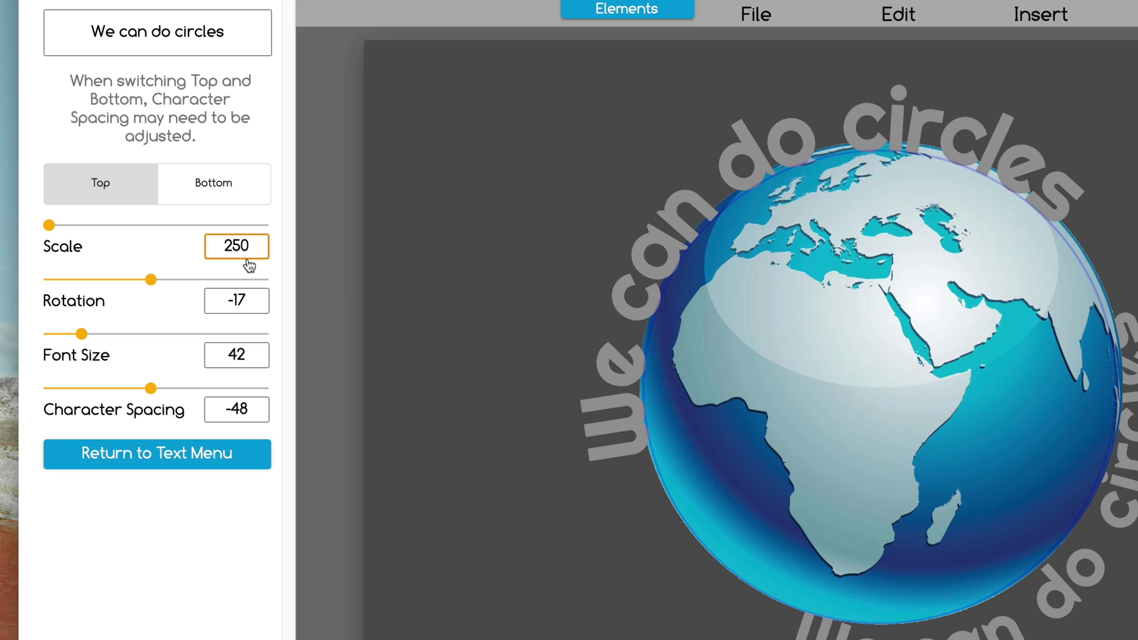
- Reposition the upper and lower text rings and raise their scale to 270 around the globe
left_click_drag(615, 385, 610, 374)
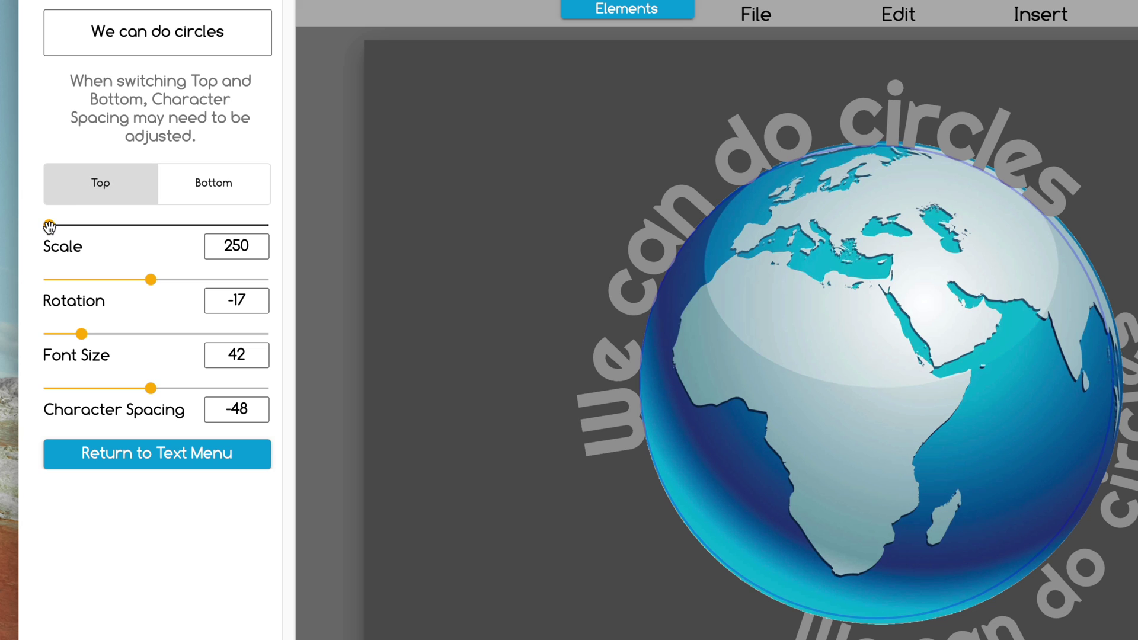
left_click_drag(48, 226, 50, 226)
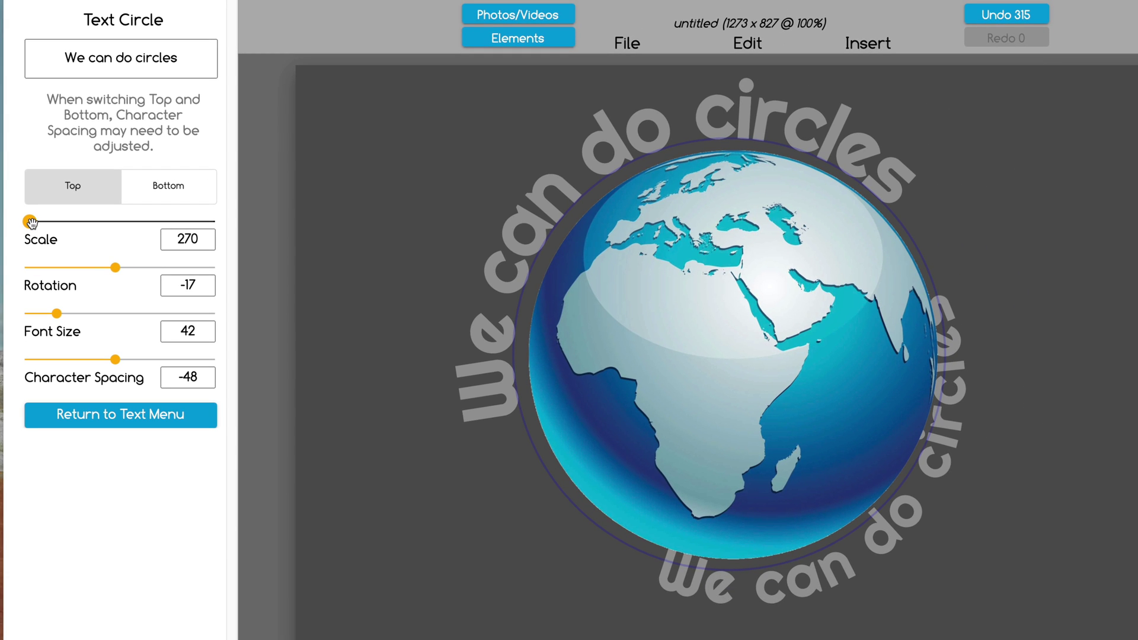
left_click_drag(31, 223, 32, 224)
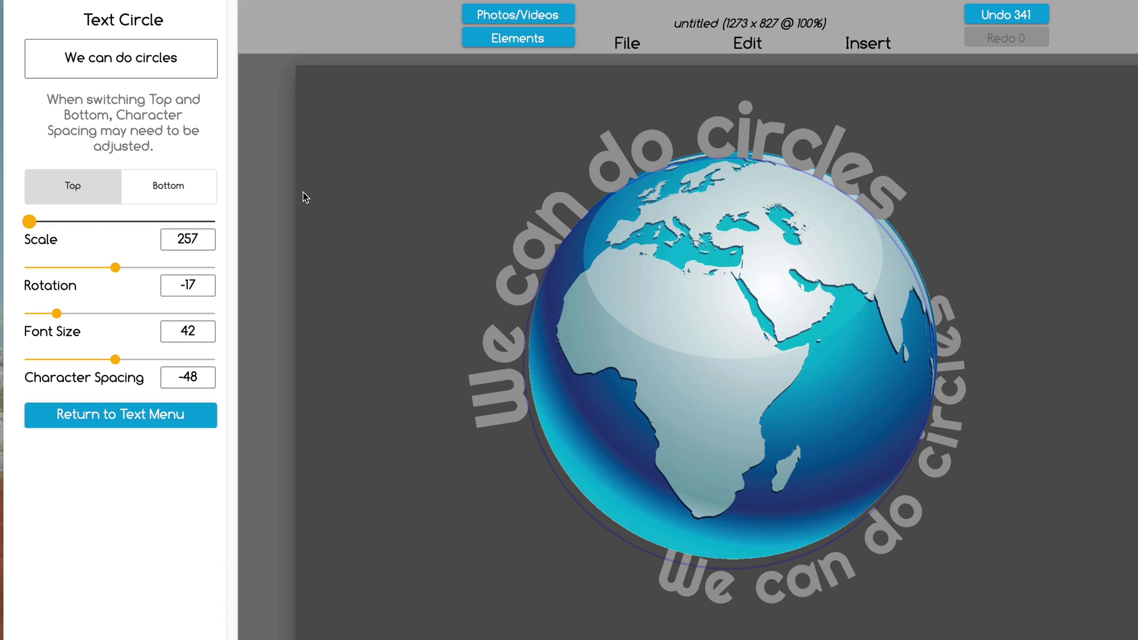
left_click_drag(516, 253, 522, 248)
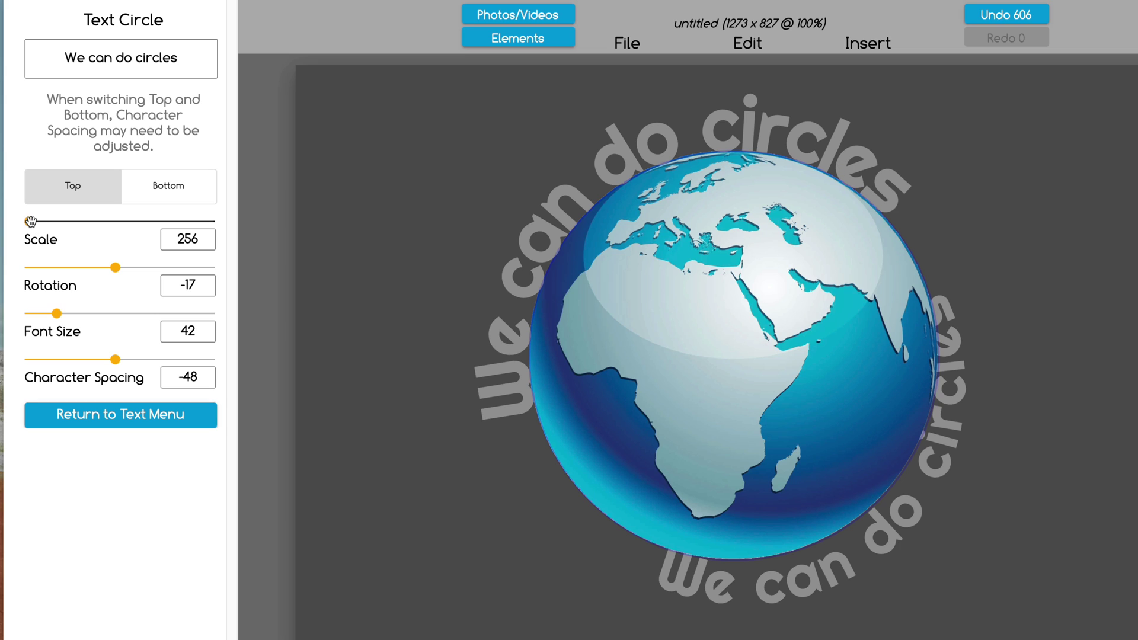
left_click_drag(29, 222, 29, 222)
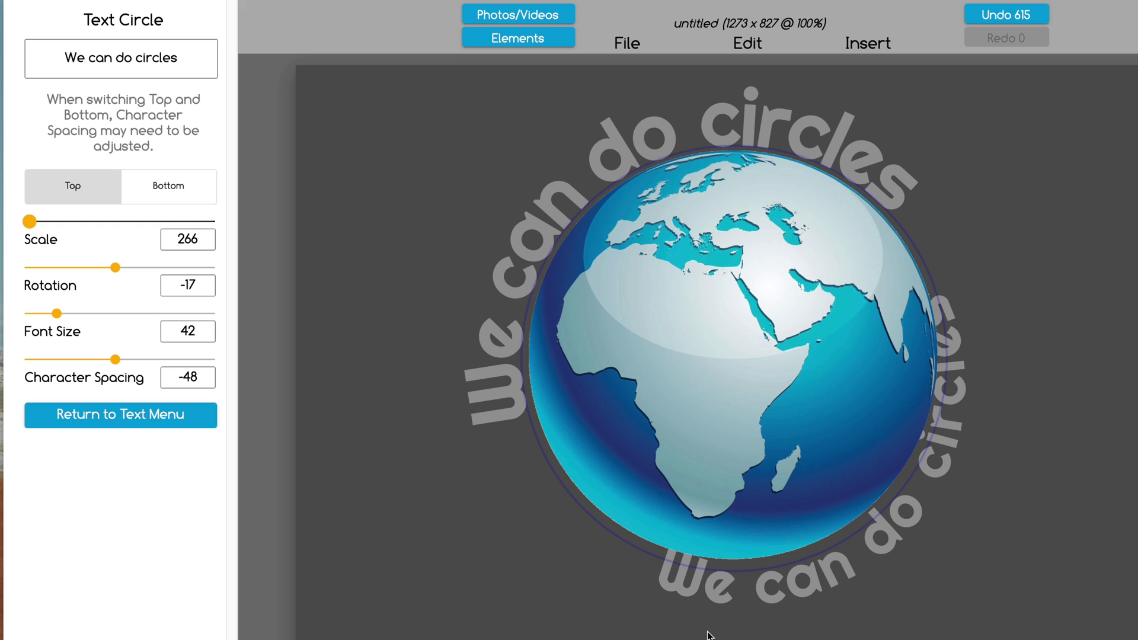
left_click_drag(690, 598, 687, 564)
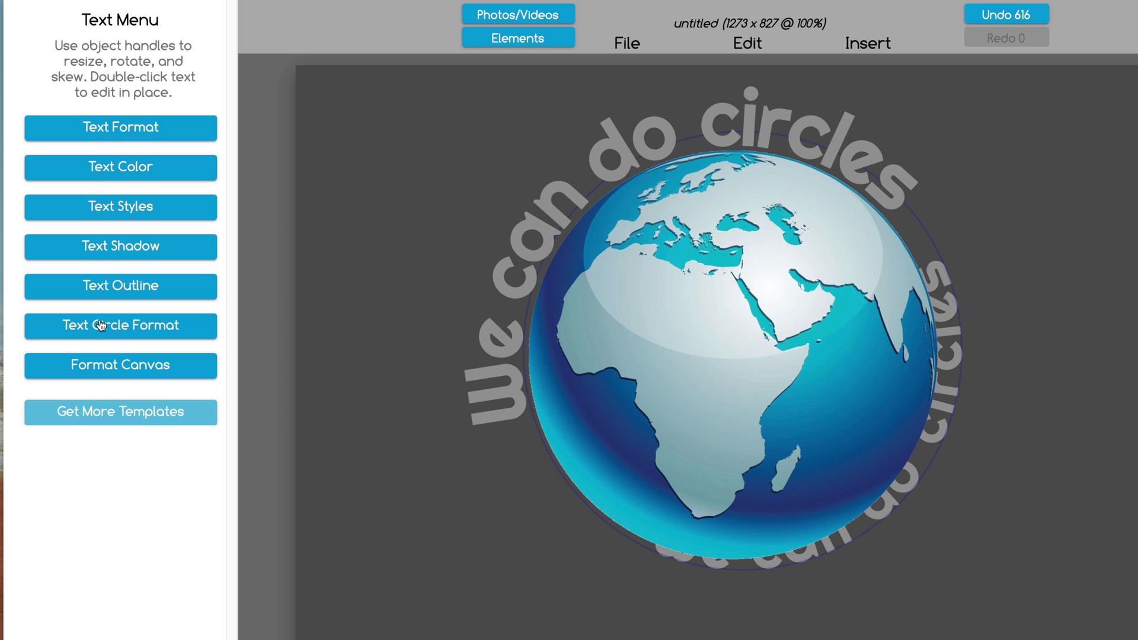
- Enlarge the lower text circle and switch its font to Dancing Script
left_click(100, 332)
left_click_drag(51, 221, 28, 222)
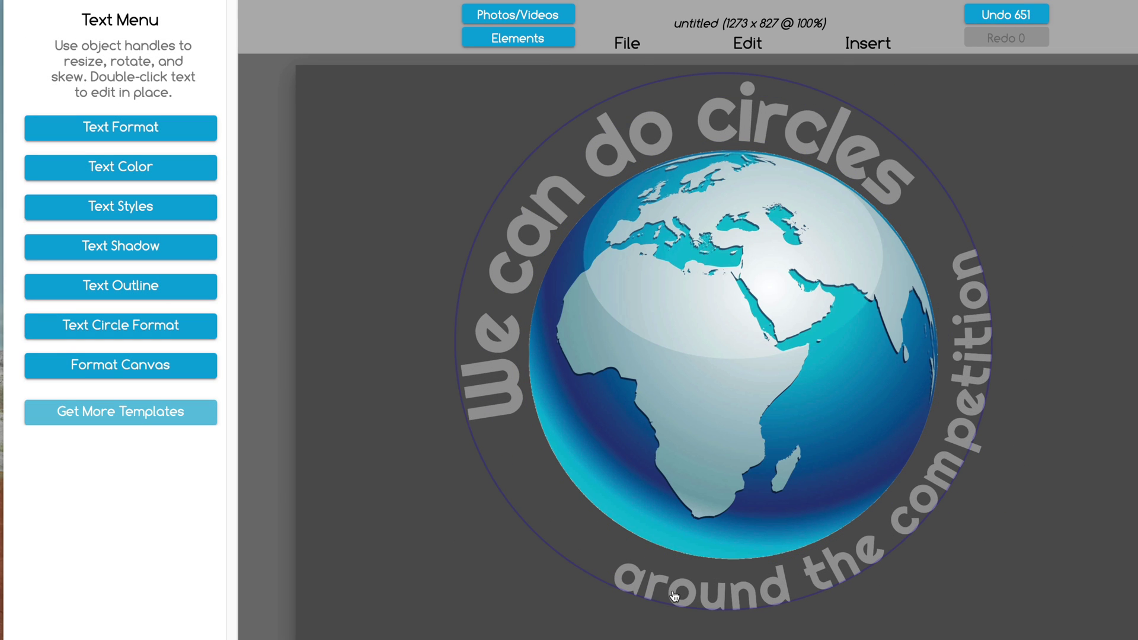
left_click(121, 128)
left_click(119, 131)
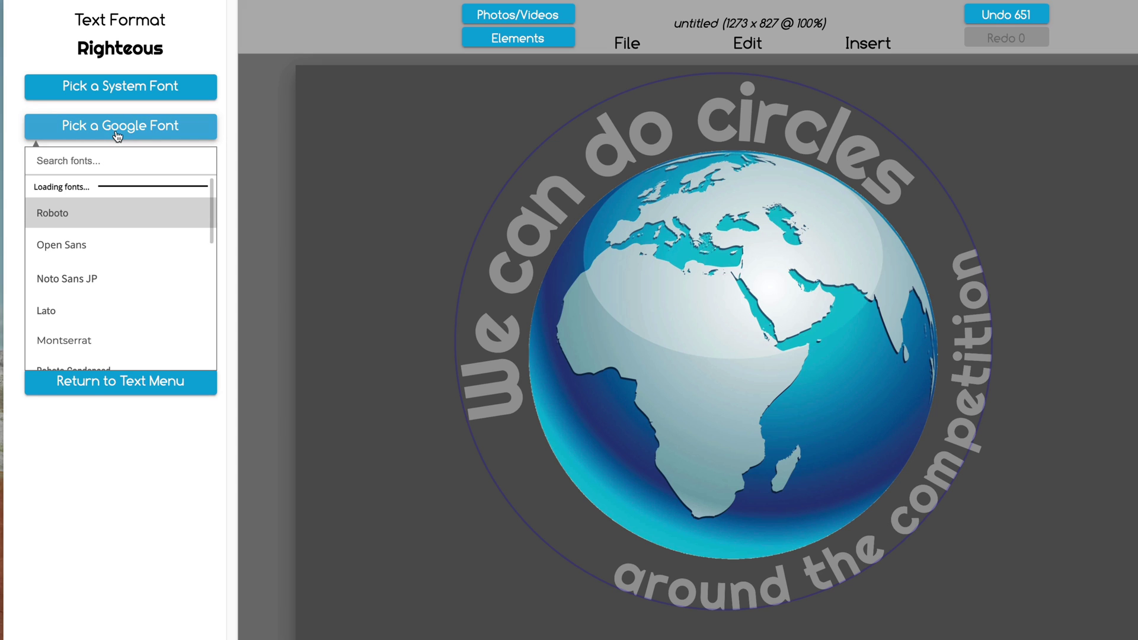
type("dancin")
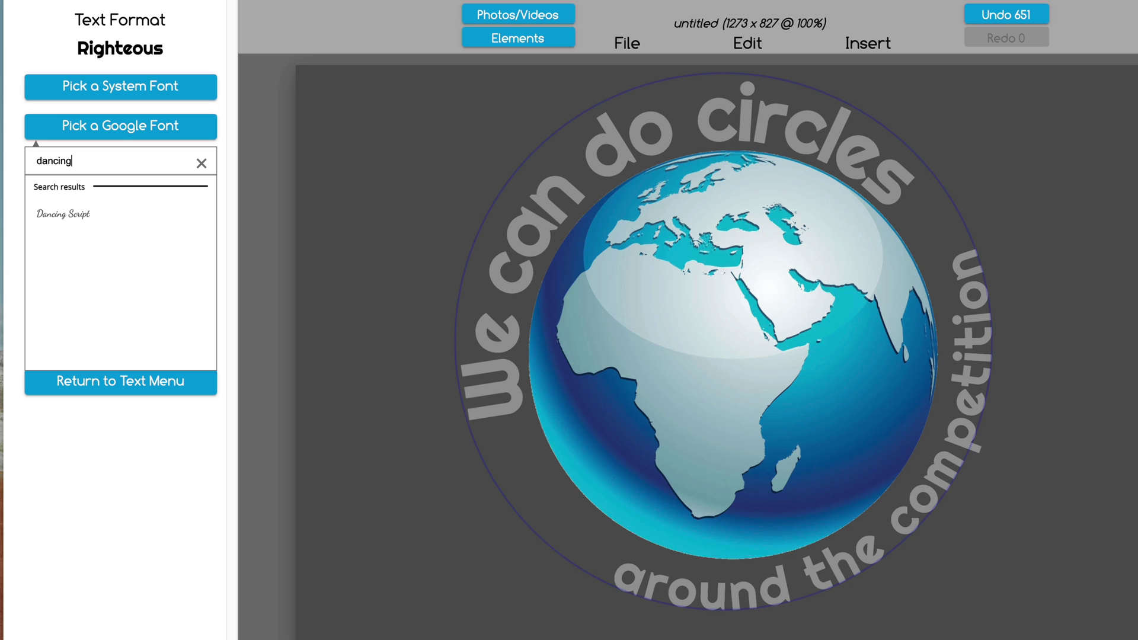
type("g")
left_click(67, 214)
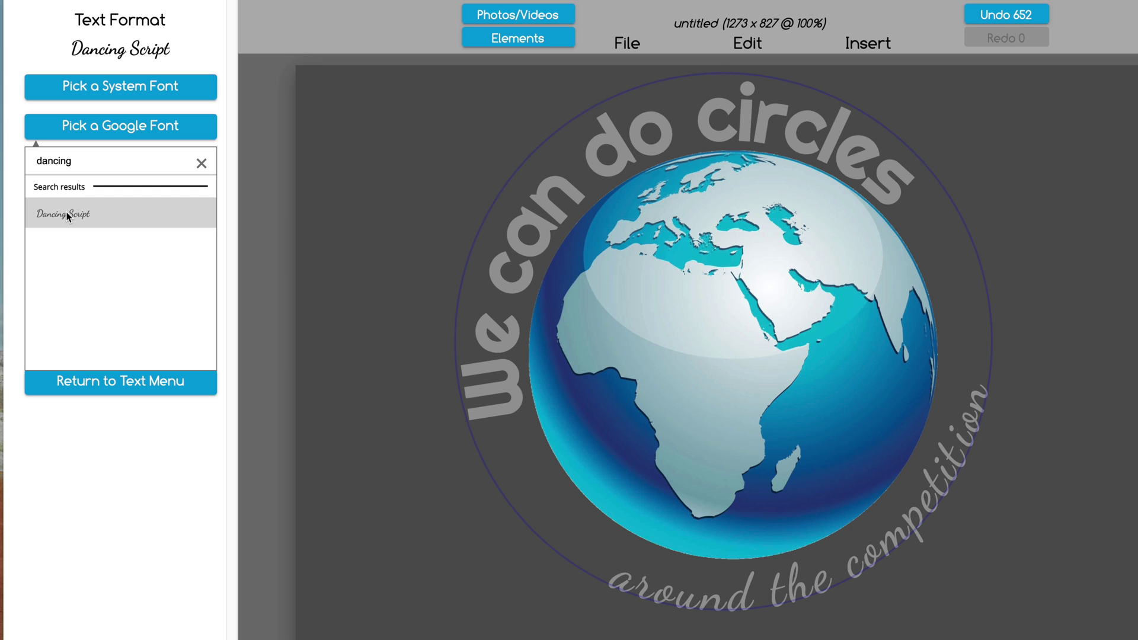
left_click(125, 437)
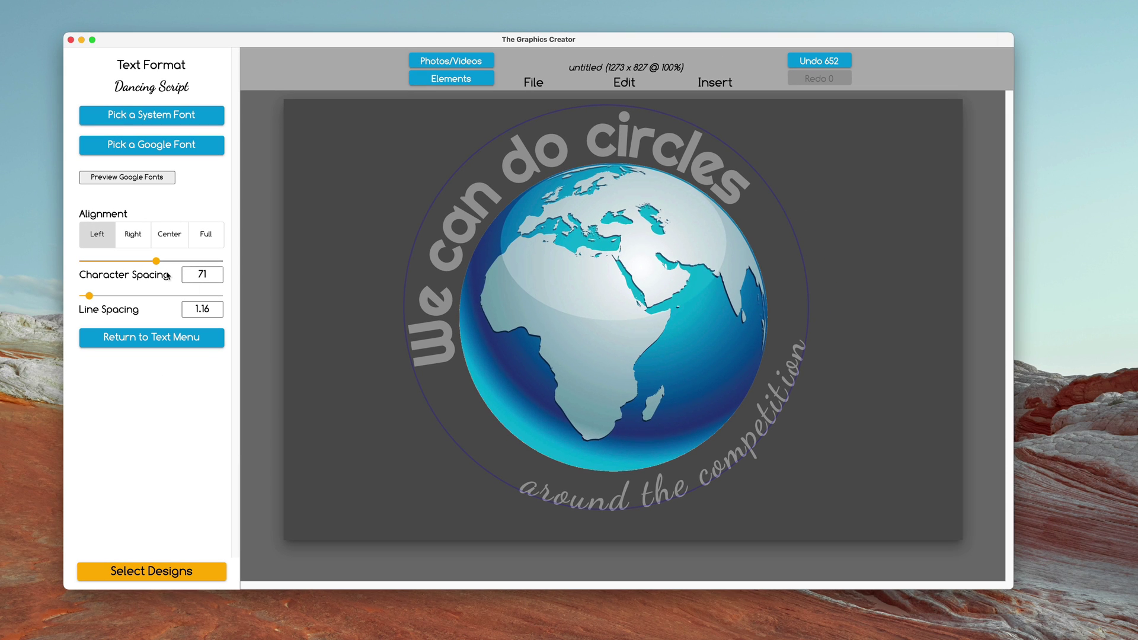
left_click(143, 345)
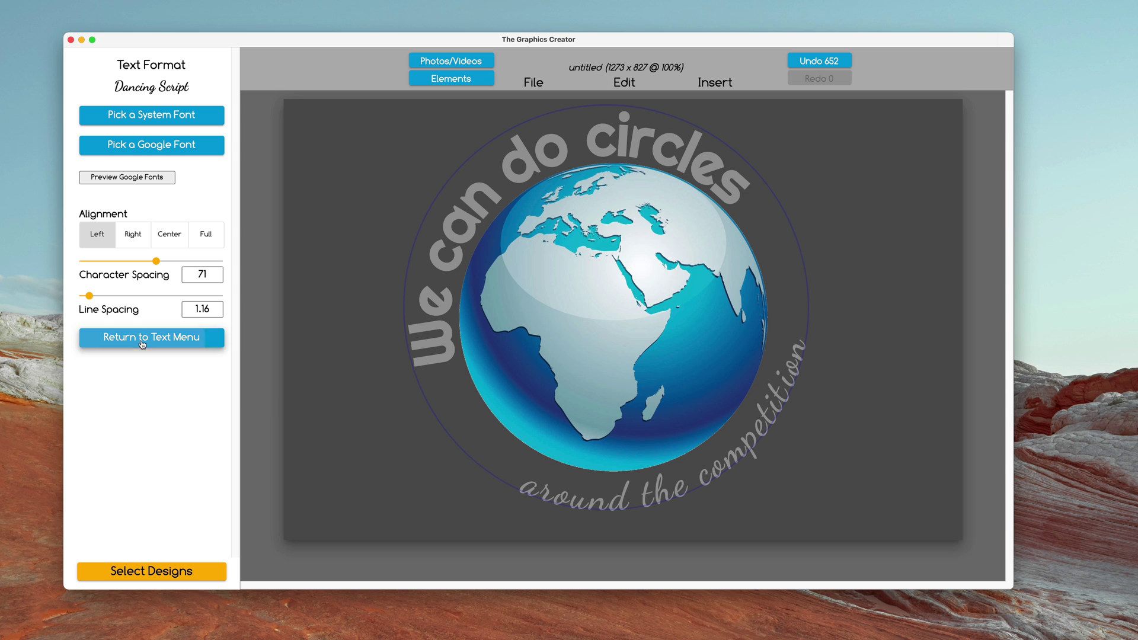
- Raise the bottom arc's font size to 37 and tighten its character spacing to 26
left_click(148, 303)
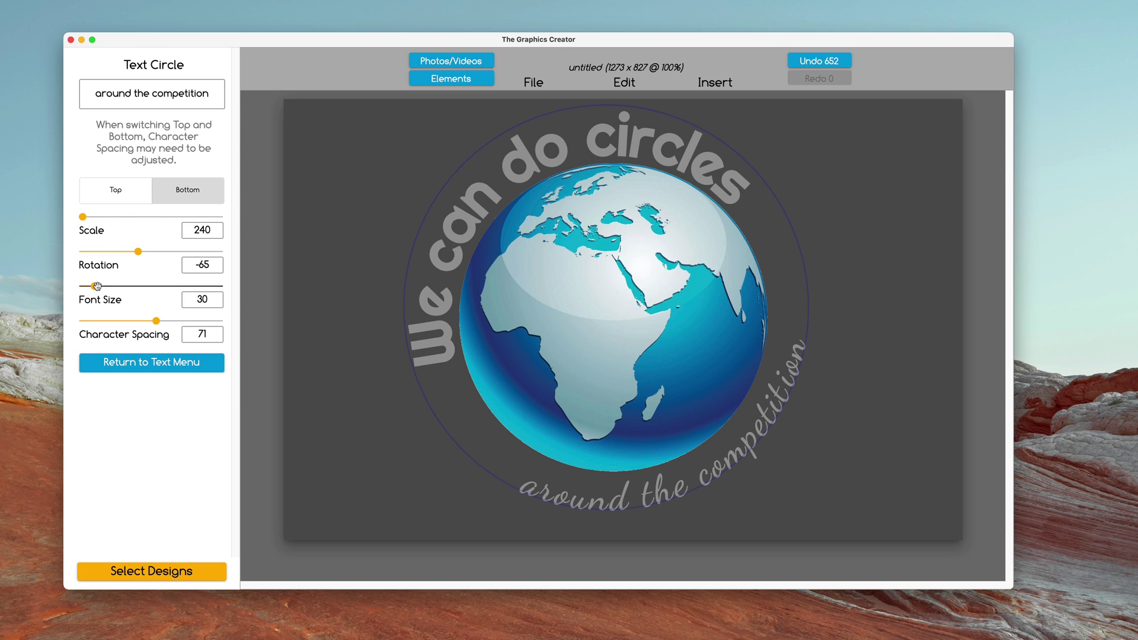
left_click_drag(96, 285, 99, 287)
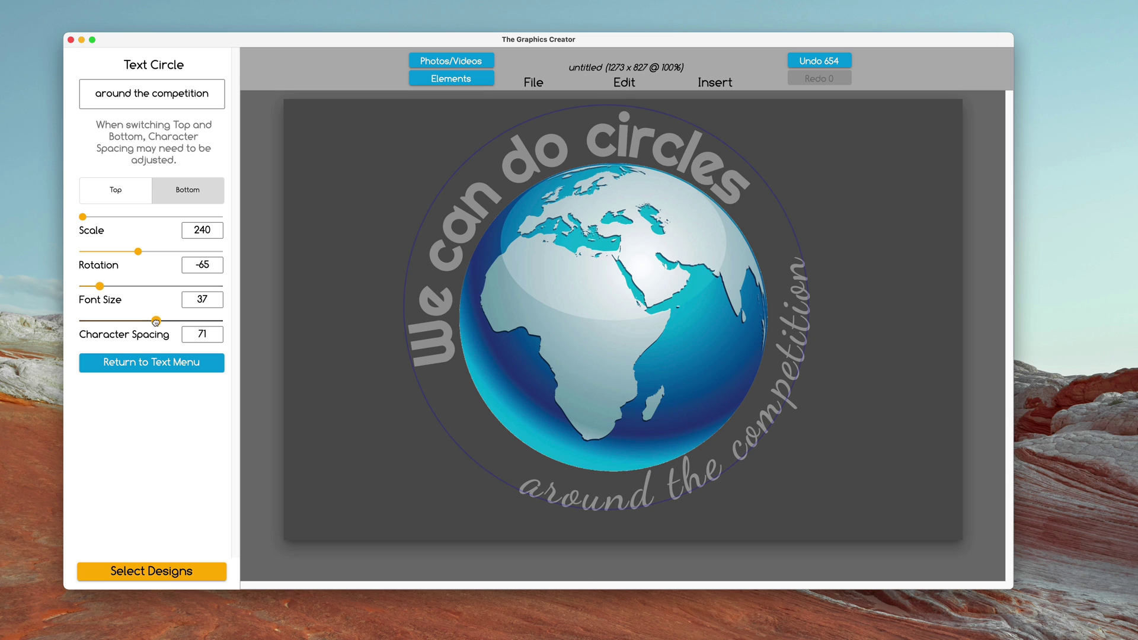
left_click_drag(156, 321, 153, 322)
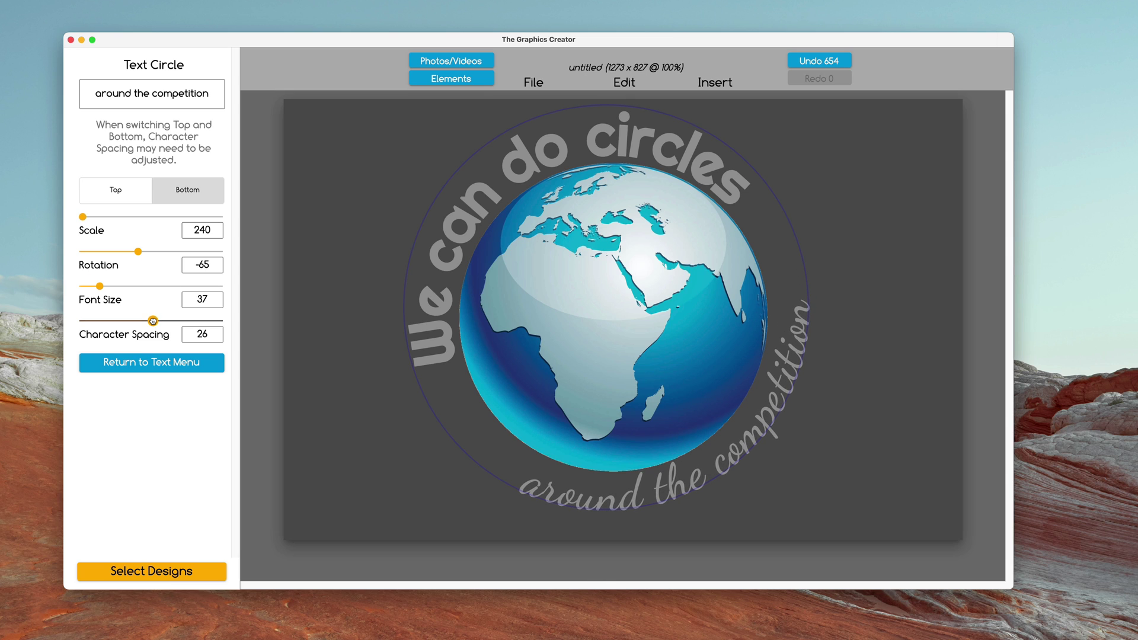
left_click(170, 371)
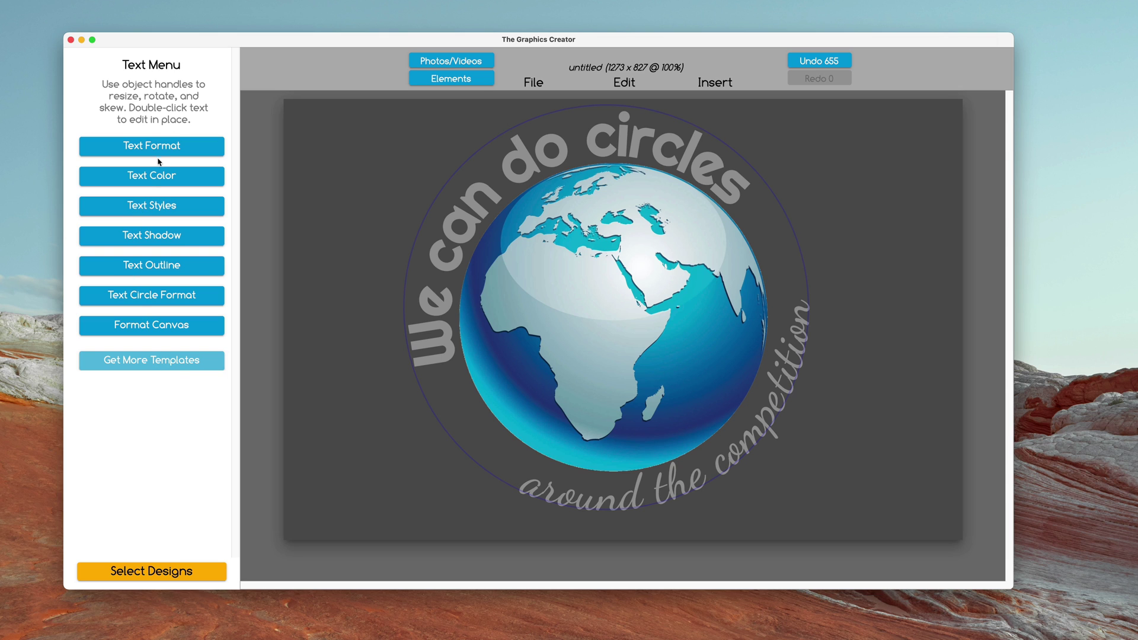
- Recolour the lower 'around the competition' arc to the globe's teal 00B1D1, then deselect it
left_click(153, 175)
left_click(91, 195)
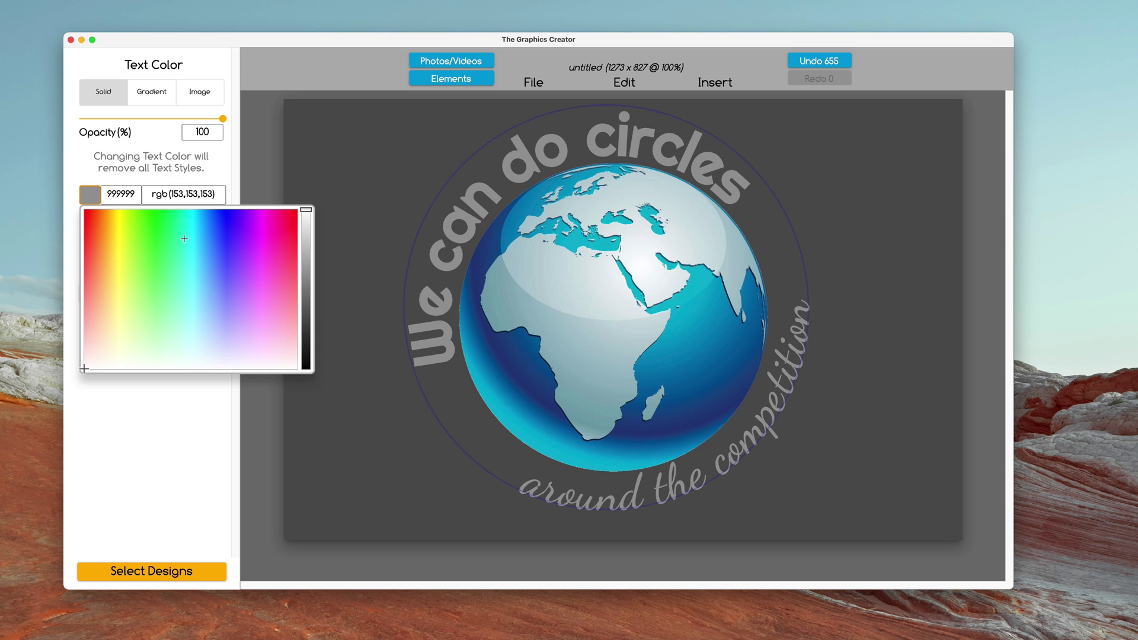
left_click_drag(304, 277, 299, 182)
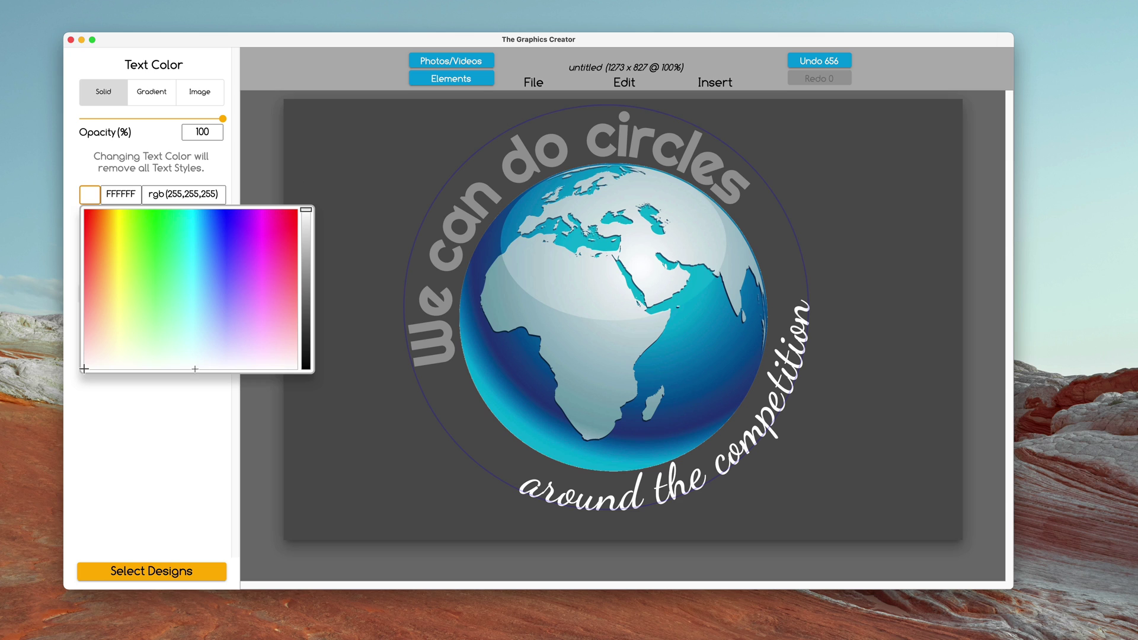
left_click_drag(140, 261, 121, 208)
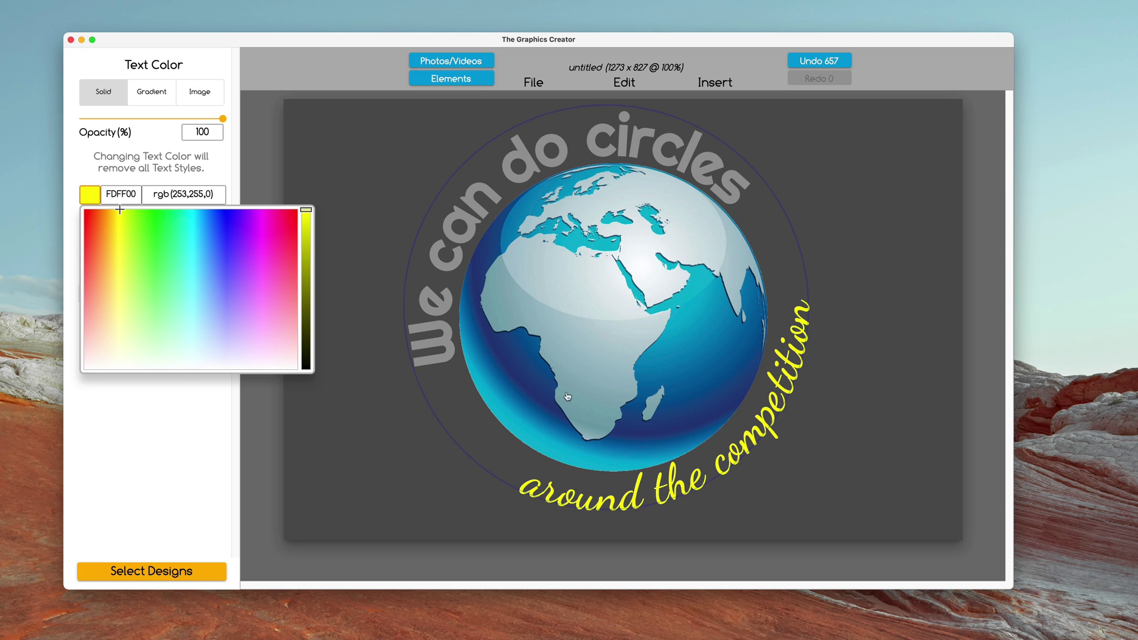
left_click(190, 438)
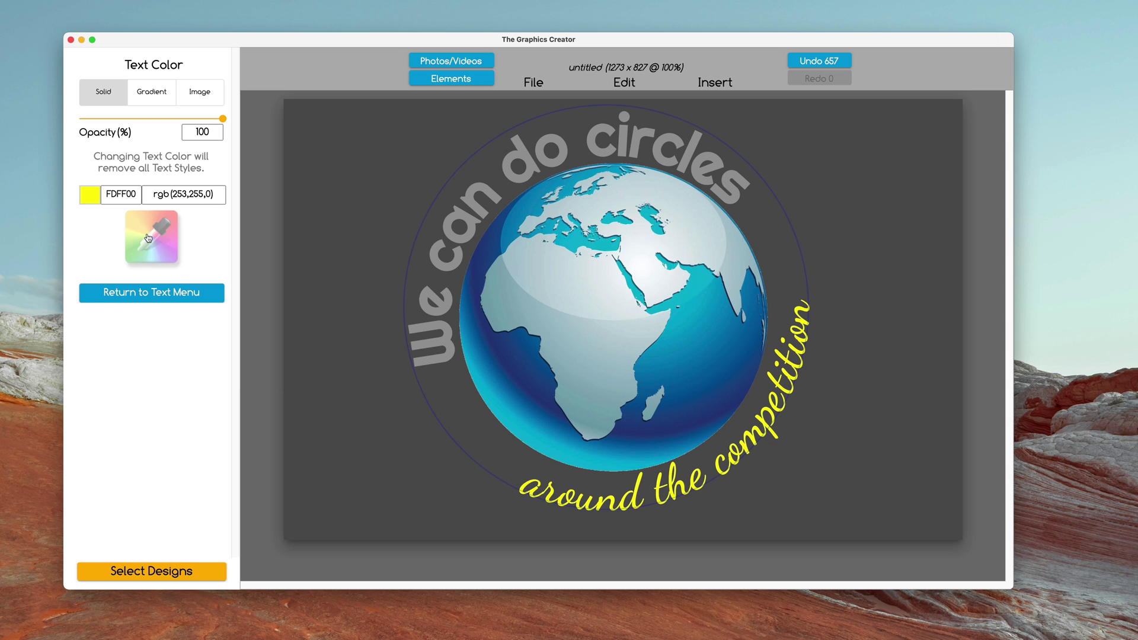
left_click(565, 452)
left_click(434, 476)
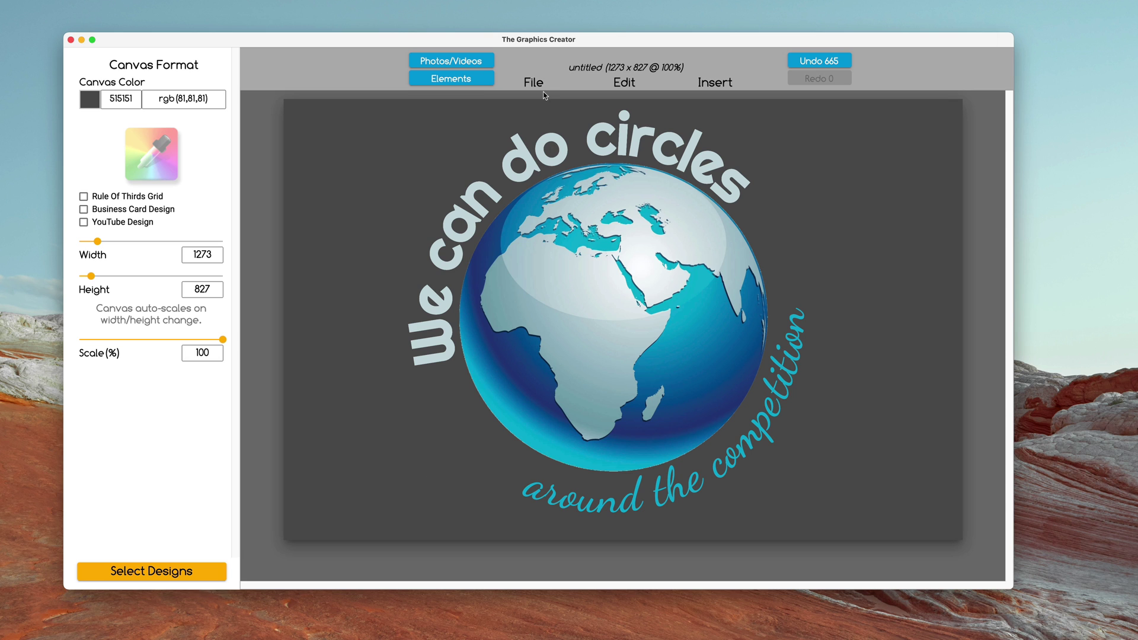
- Discard the unsaved globe design and browse the Greatest Show templates in an enlarged window
left_click(160, 576)
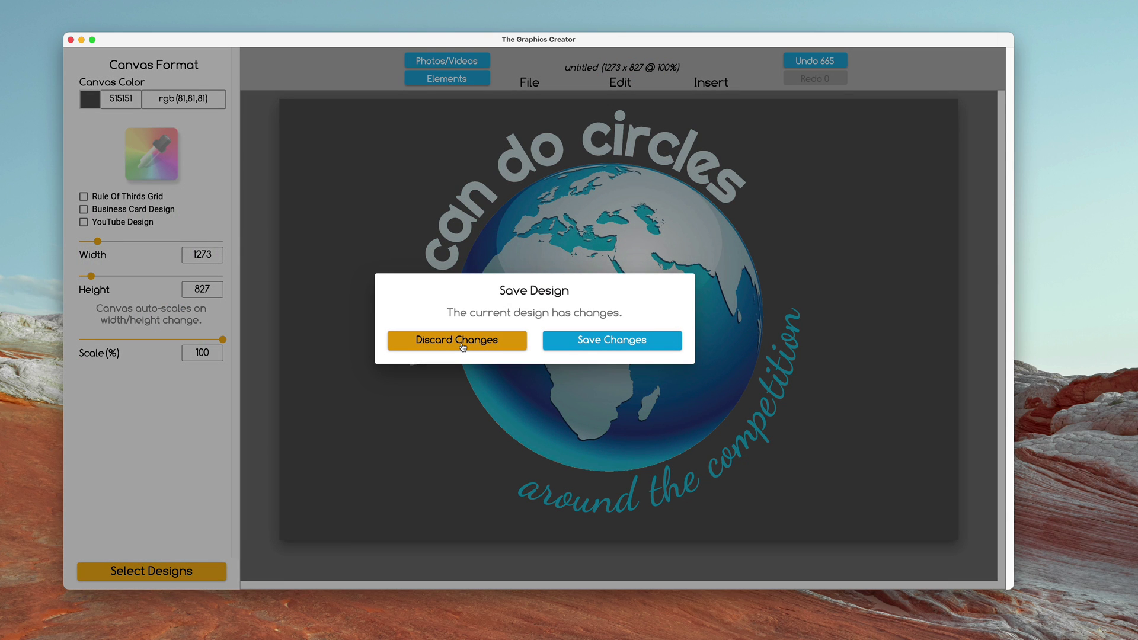
left_click(463, 341)
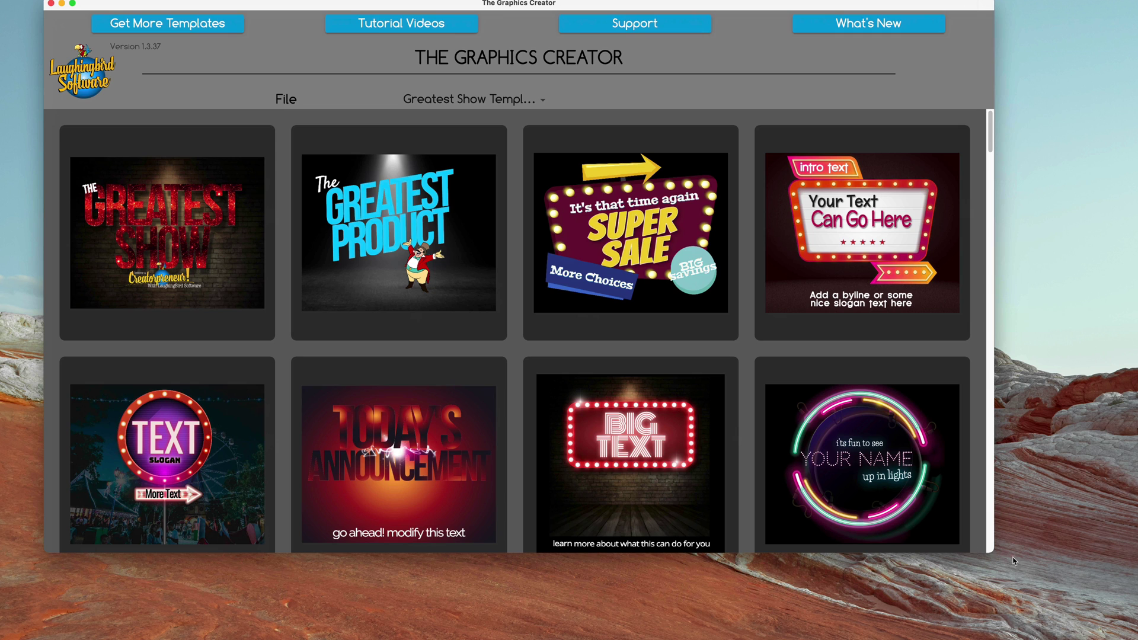
left_click_drag(987, 549, 1104, 639)
scroll(566, 379, "down", 5)
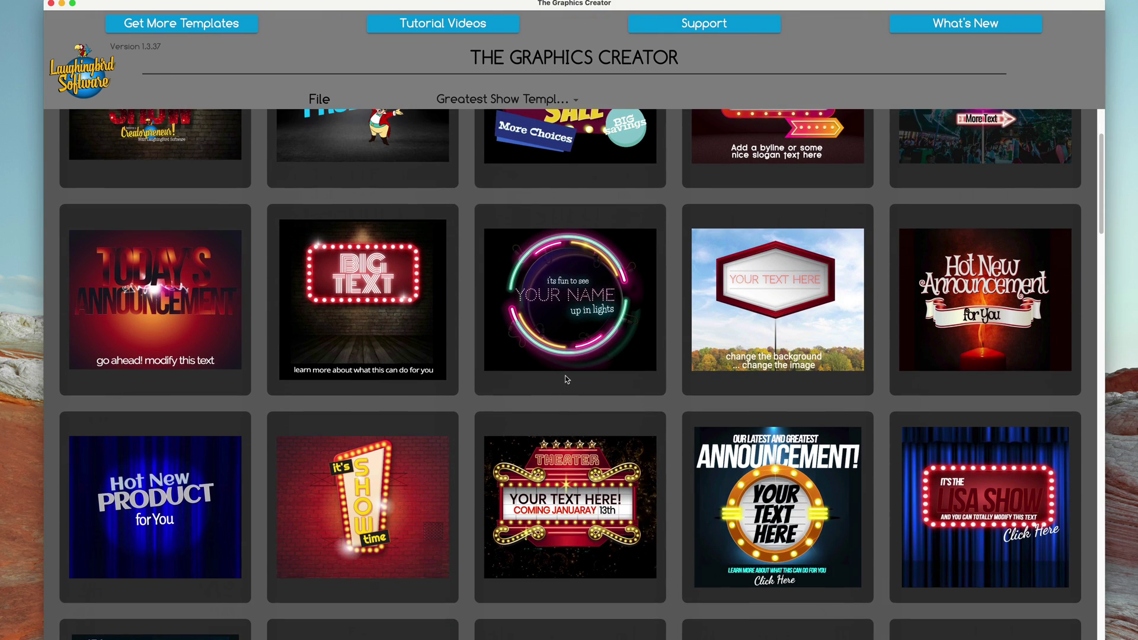
scroll(566, 382, "down", 5)
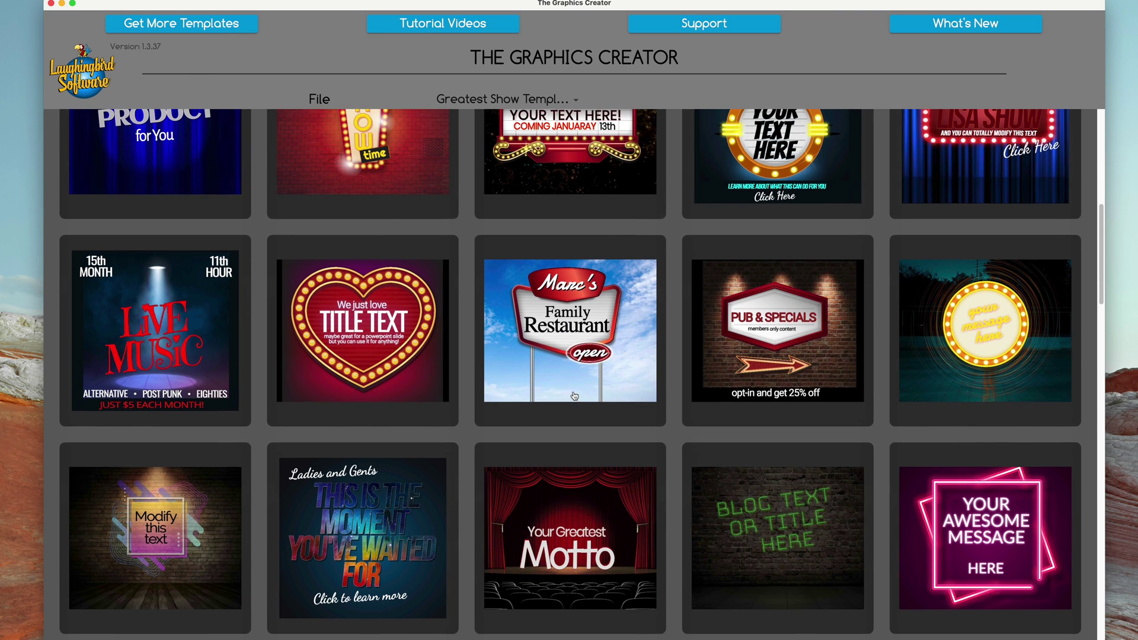
scroll(574, 395, "up", 4)
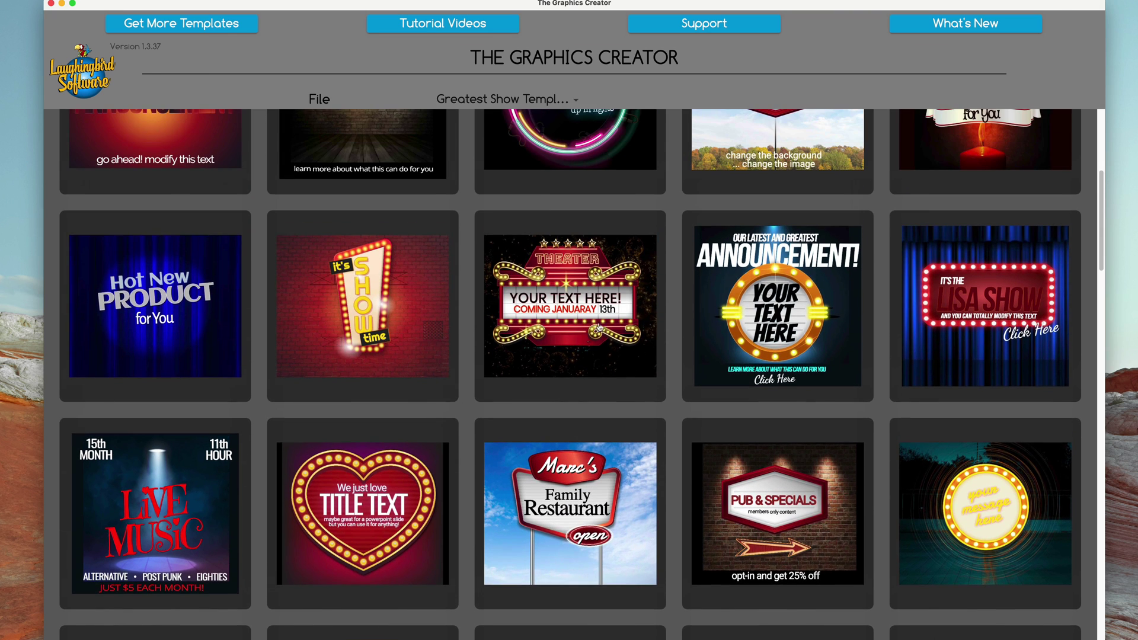
- Open the Announcement marquee template and make the ANNOUNCEMENT! and OUR LATEST AND GREATEST lines white
left_click(776, 316)
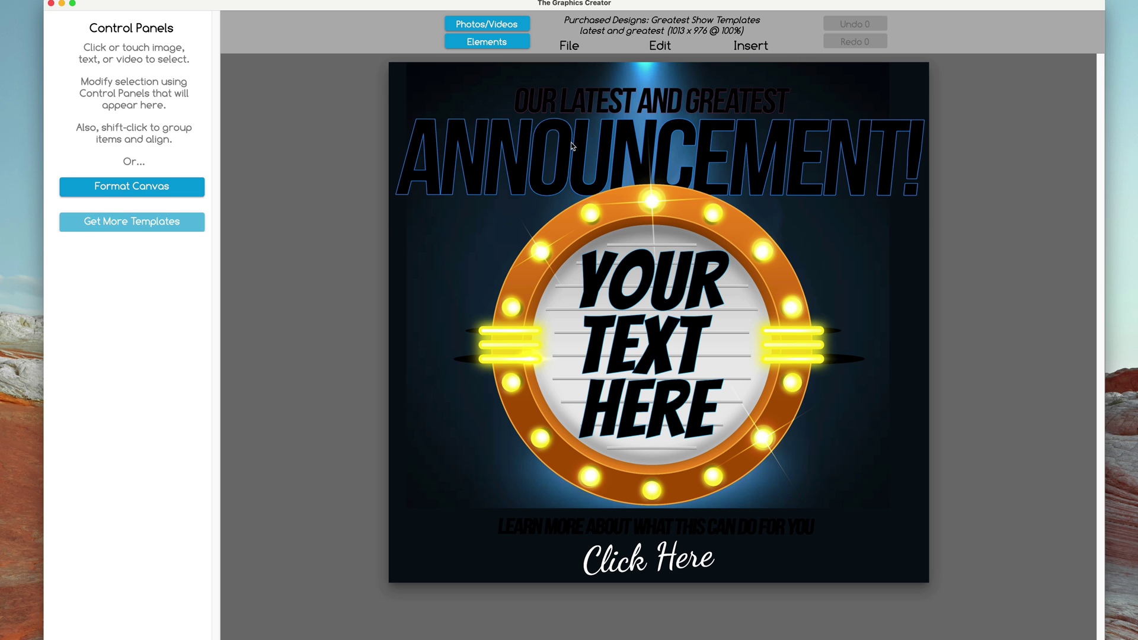
left_click(570, 138)
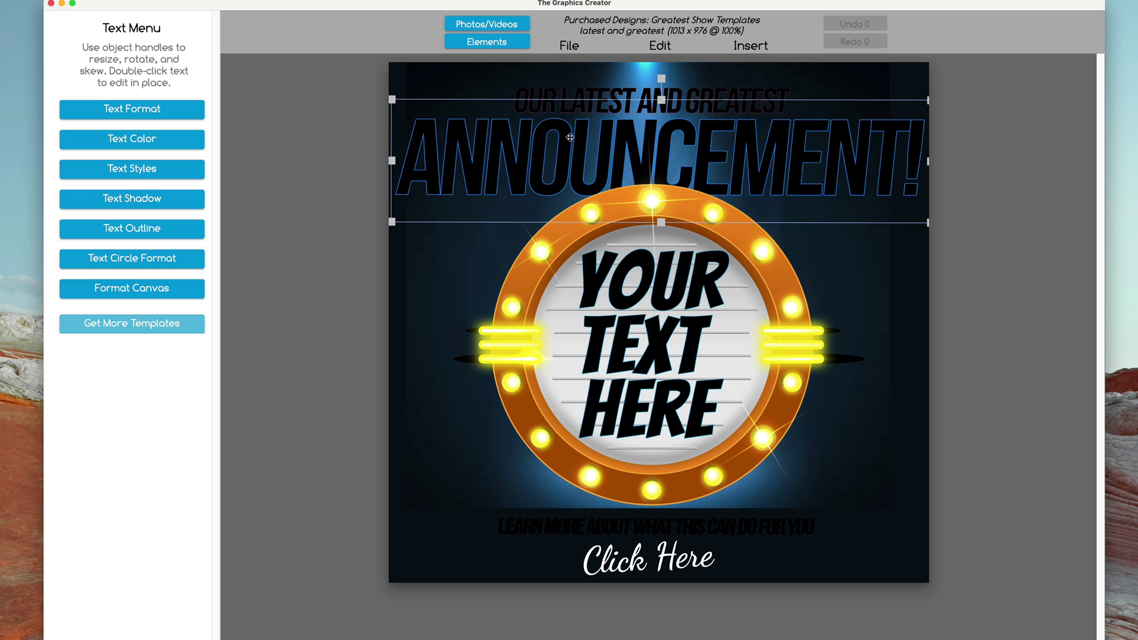
left_click(148, 139)
left_click(74, 160)
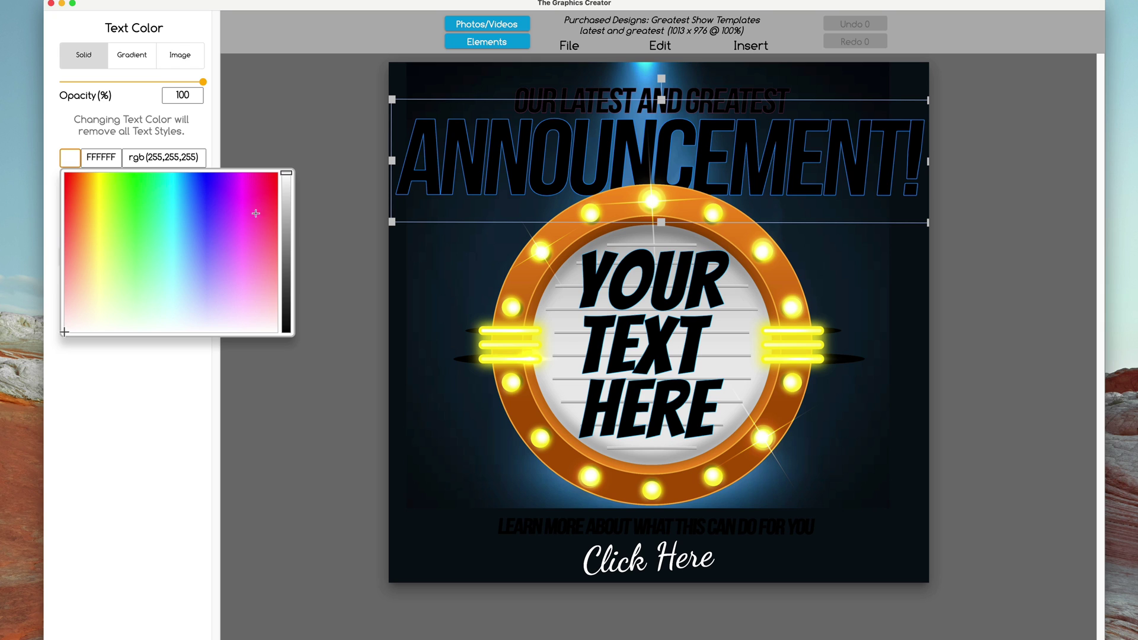
left_click_drag(285, 230, 283, 144)
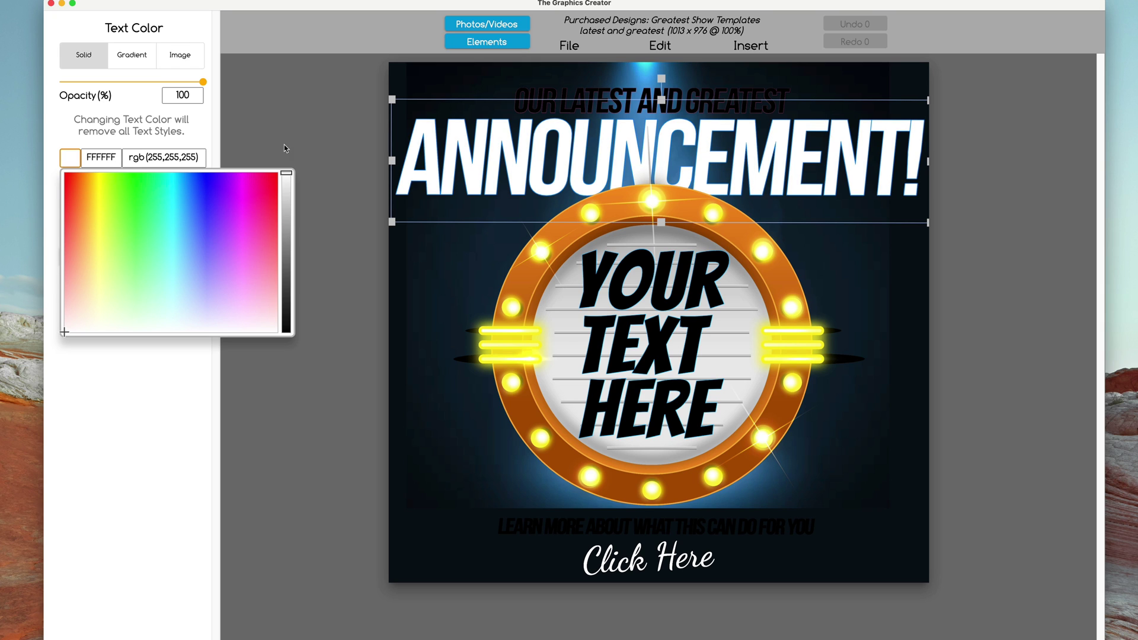
left_click(581, 95)
left_click(72, 159)
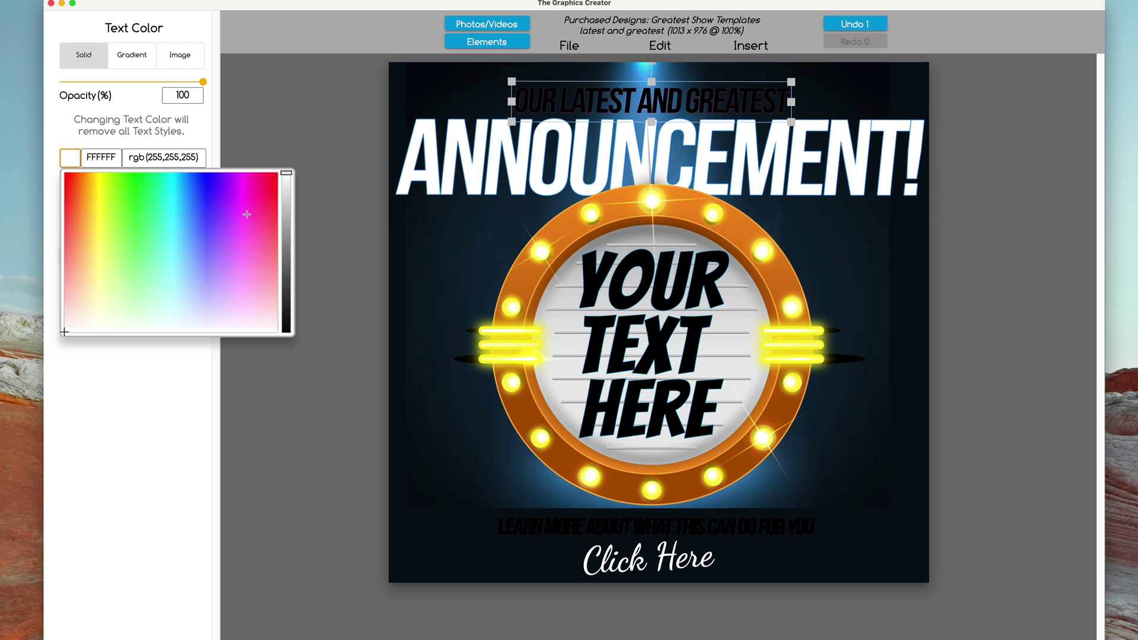
left_click_drag(289, 234, 290, 155)
- Widen the canvas in Format Canvas to 1570 x 1310
left_click(435, 243)
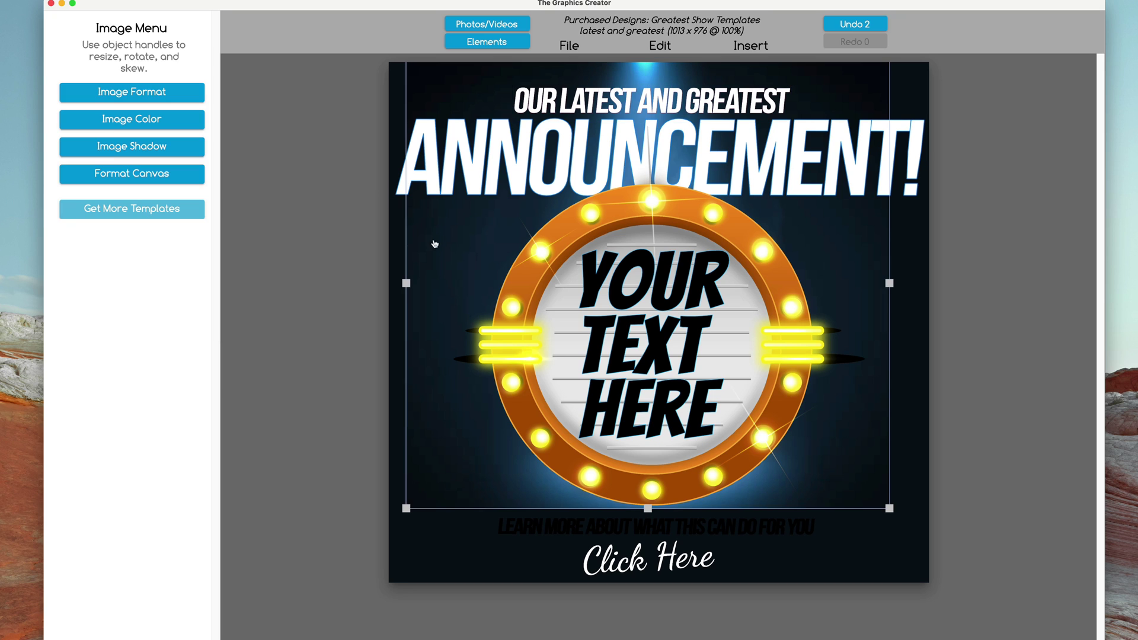
left_click(131, 173)
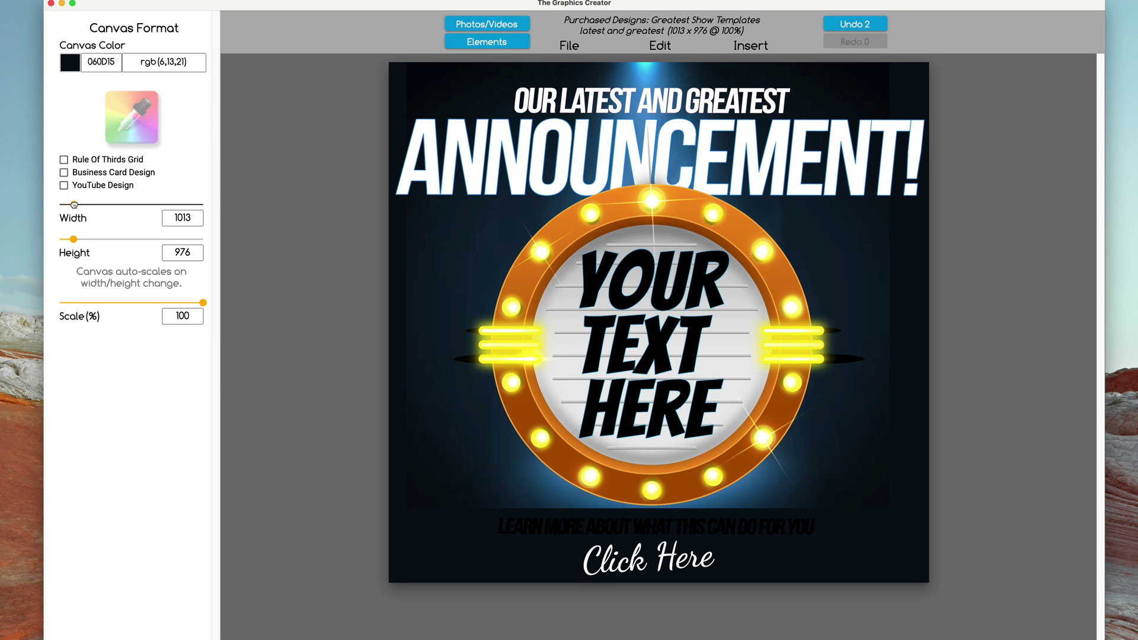
left_click_drag(73, 205, 78, 240)
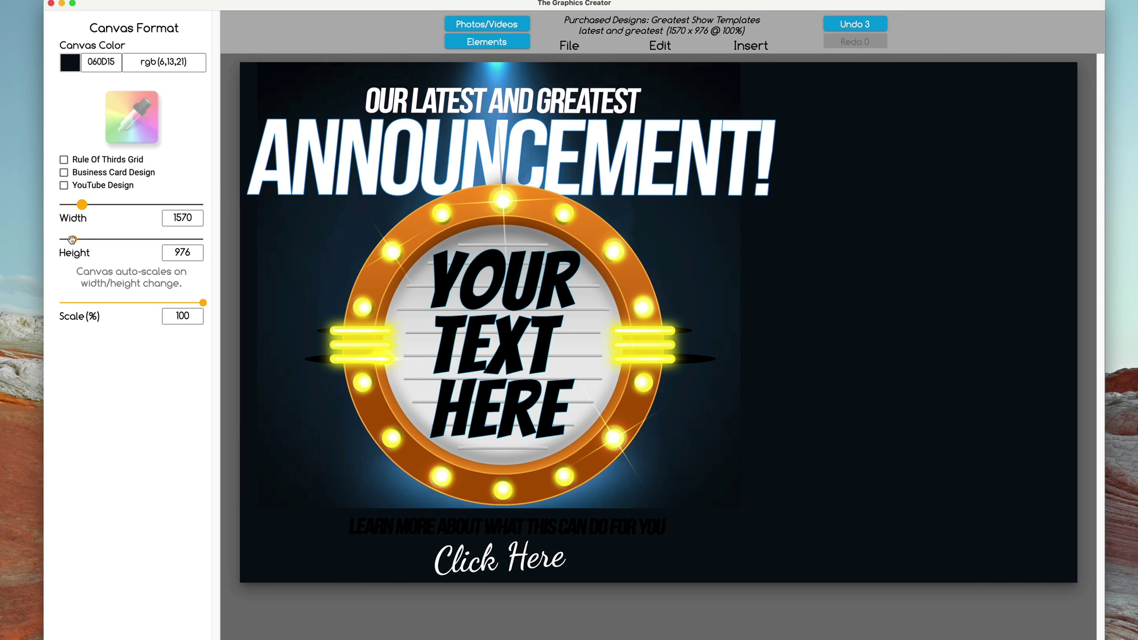
- Centre the whole design on the canvas and move both headline lines slightly higher
left_click_drag(926, 587, 302, 64)
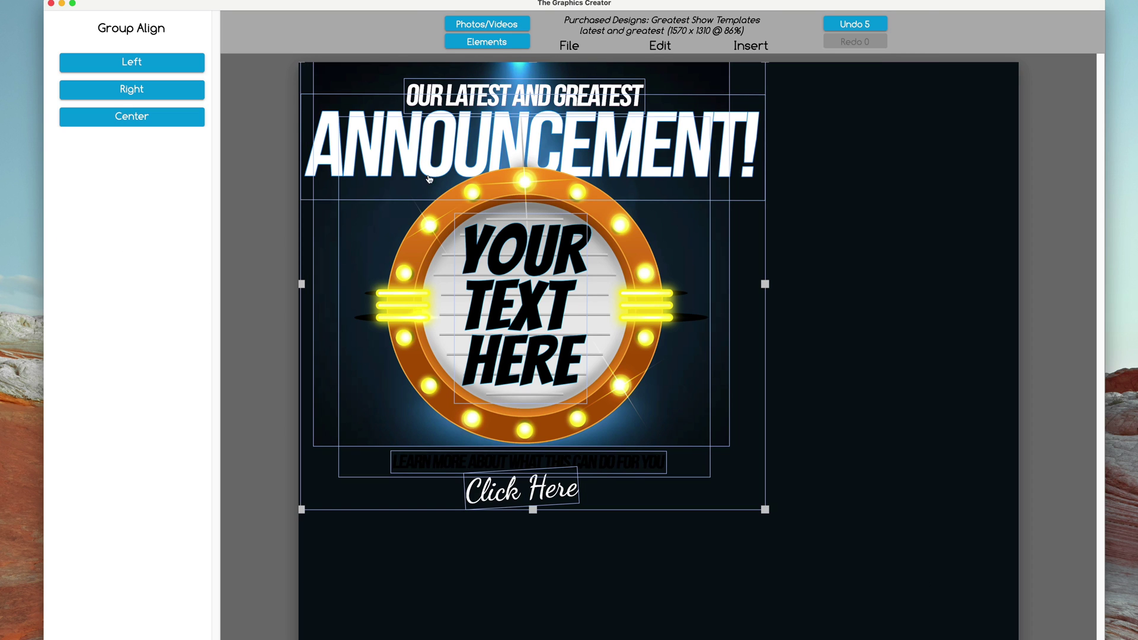
left_click_drag(428, 176, 566, 223)
left_click(530, 128)
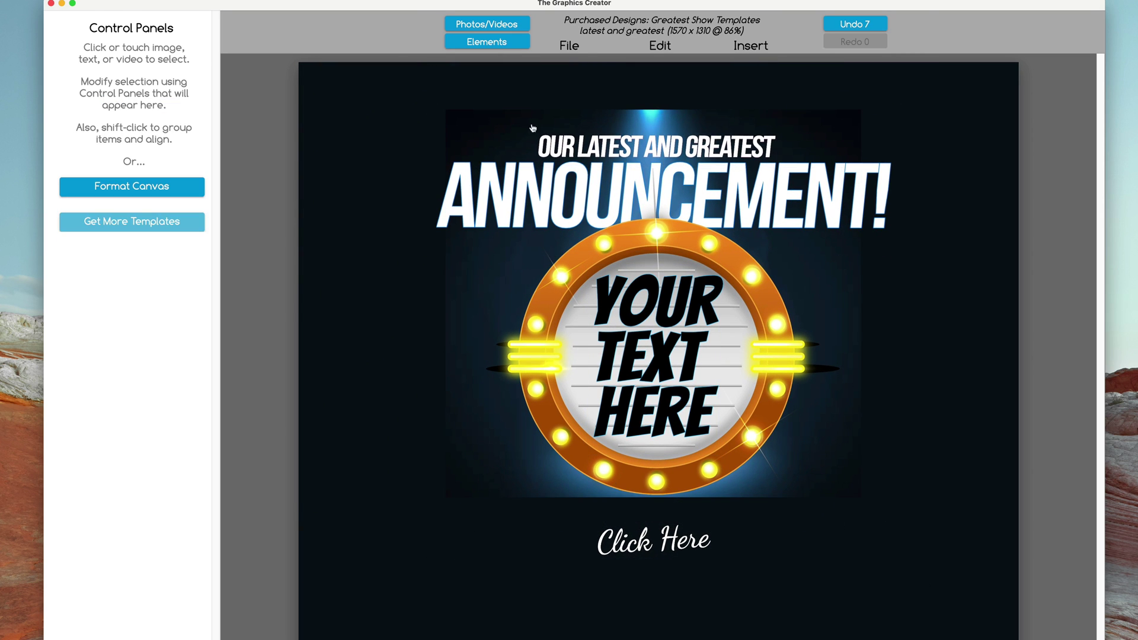
left_click_drag(567, 150, 570, 109)
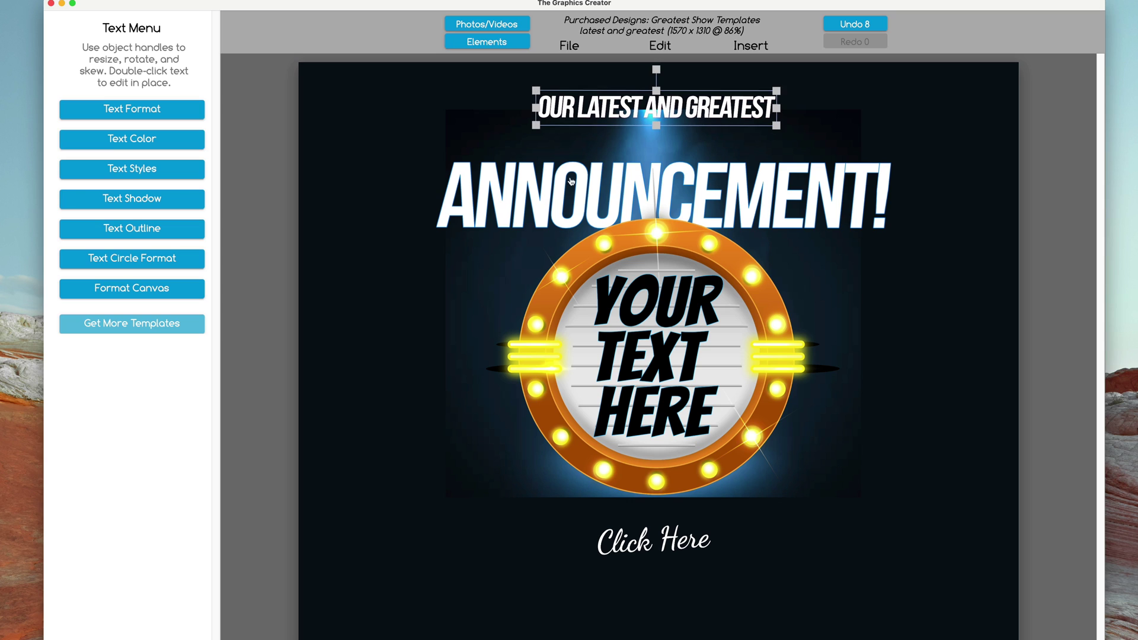
left_click_drag(557, 190, 561, 168)
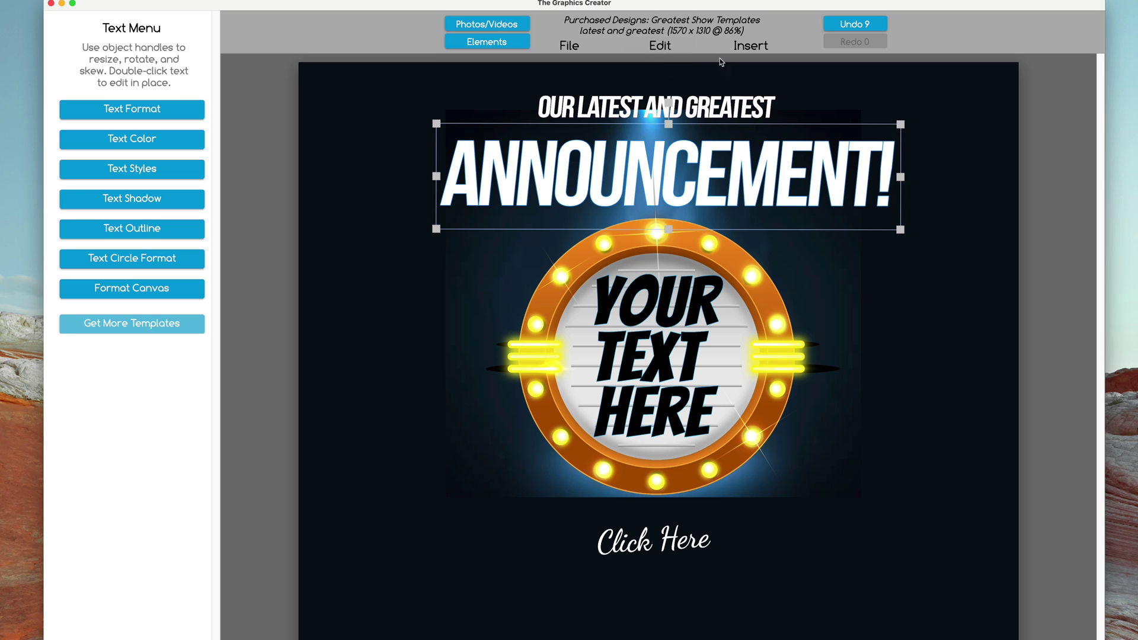
- Insert a grey 'New Text Circle' curved text arching over the marquee sign
left_click(751, 47)
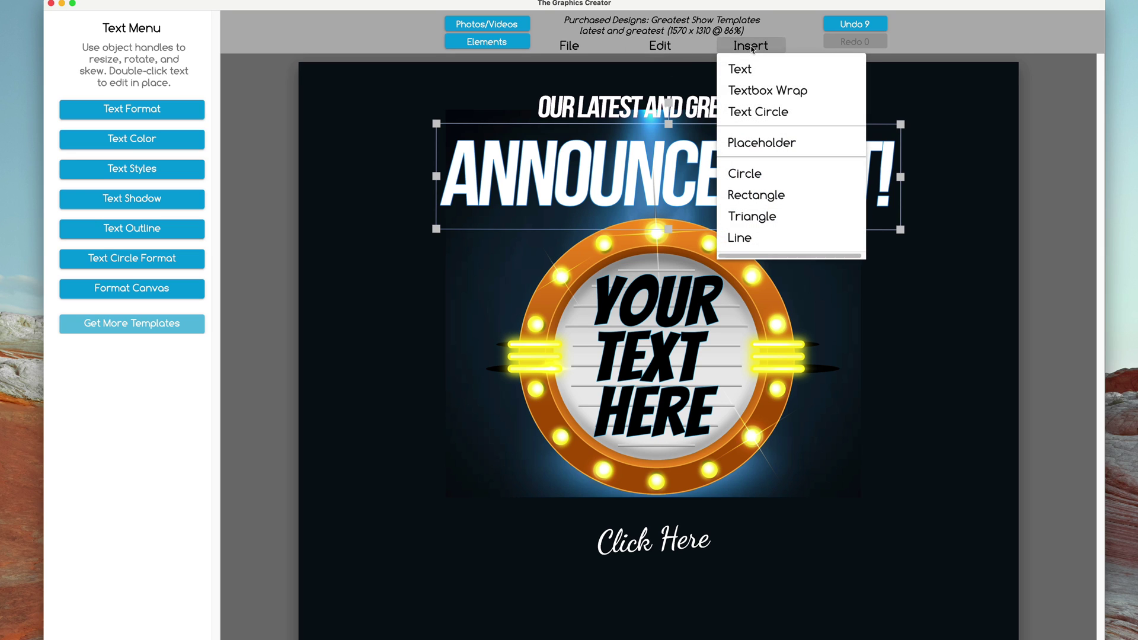
left_click(752, 114)
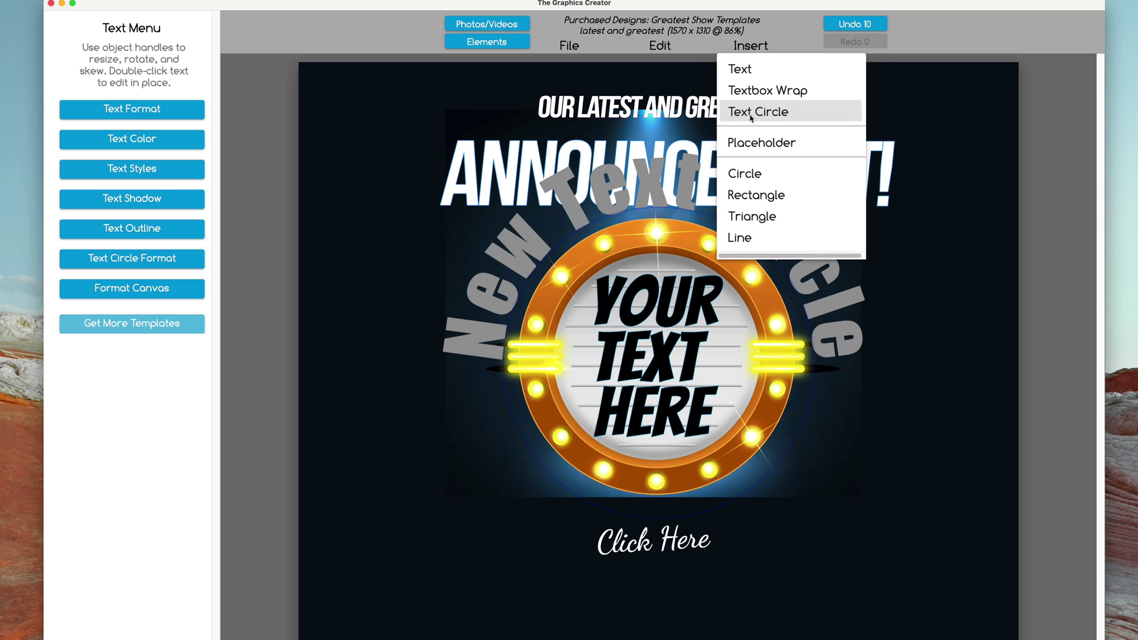
left_click(649, 216)
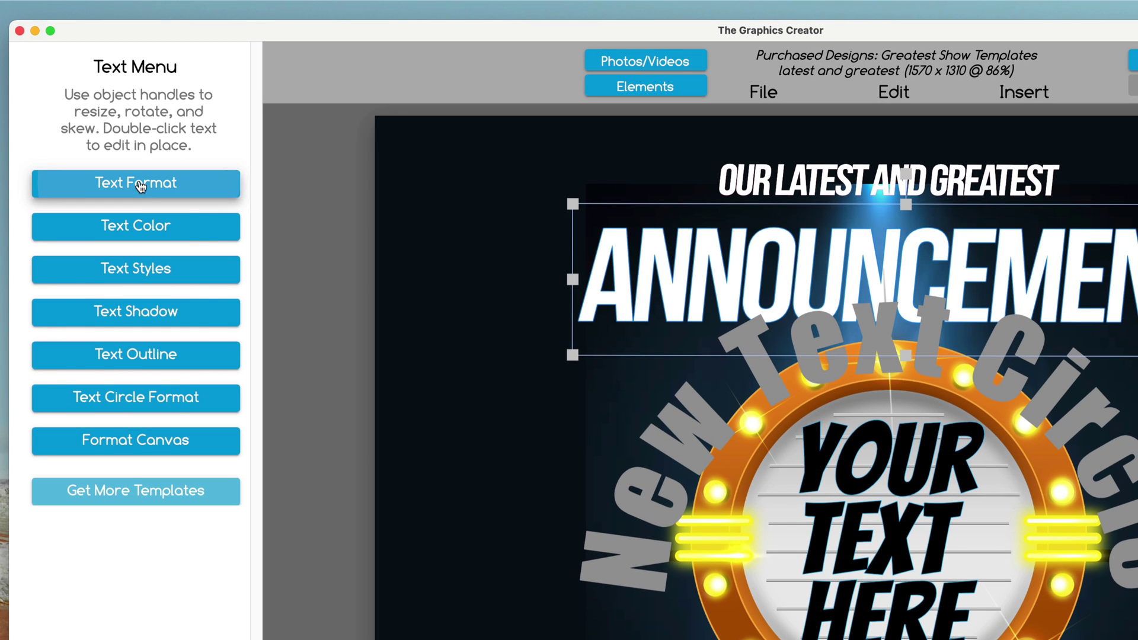
- Change the text circle's font from Impact to the Google font Bebas Neue
left_click(140, 187)
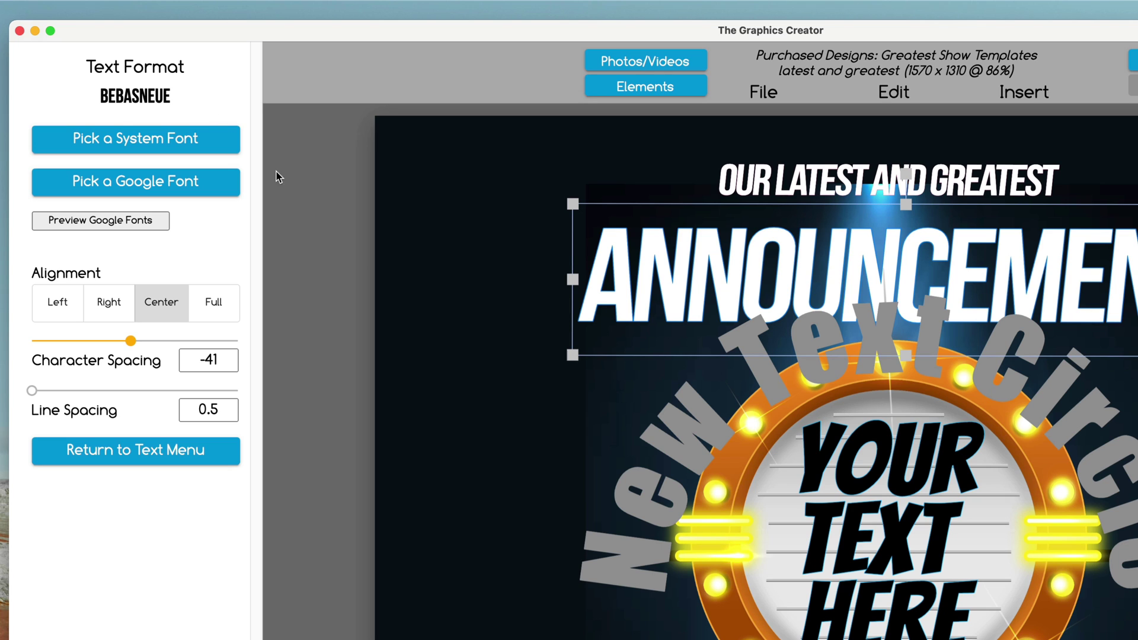
left_click(671, 454)
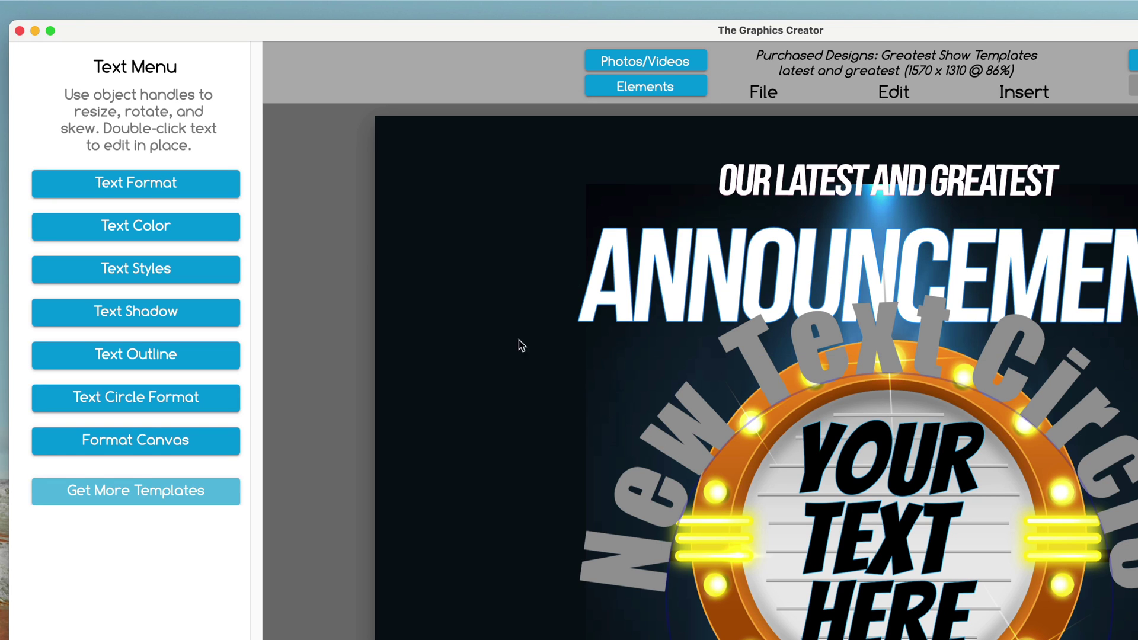
left_click(136, 183)
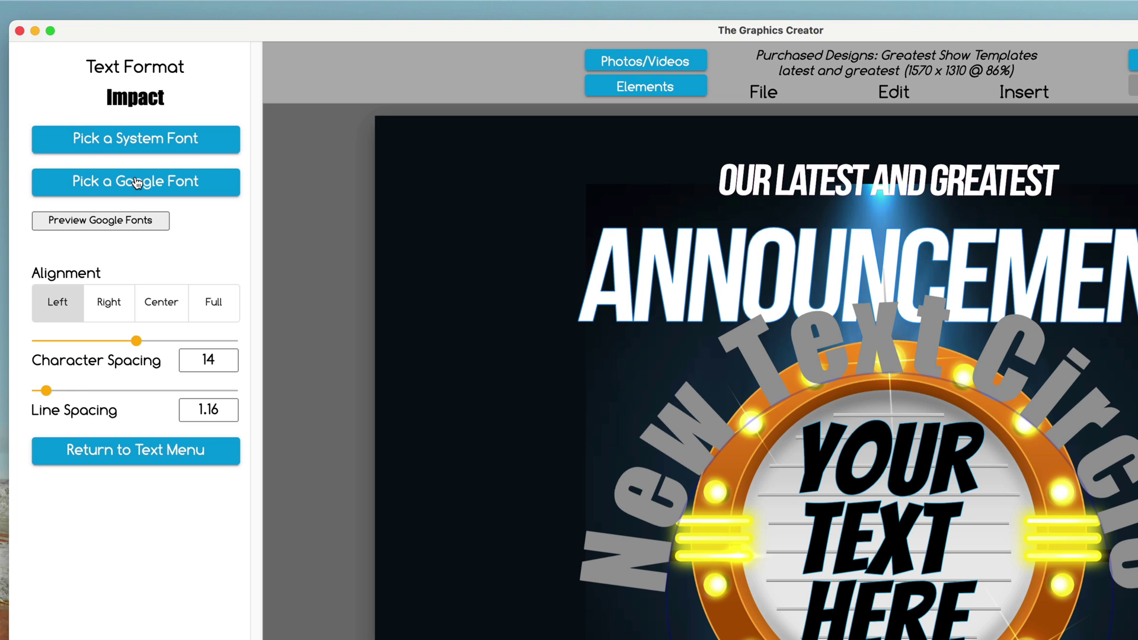
left_click(101, 189)
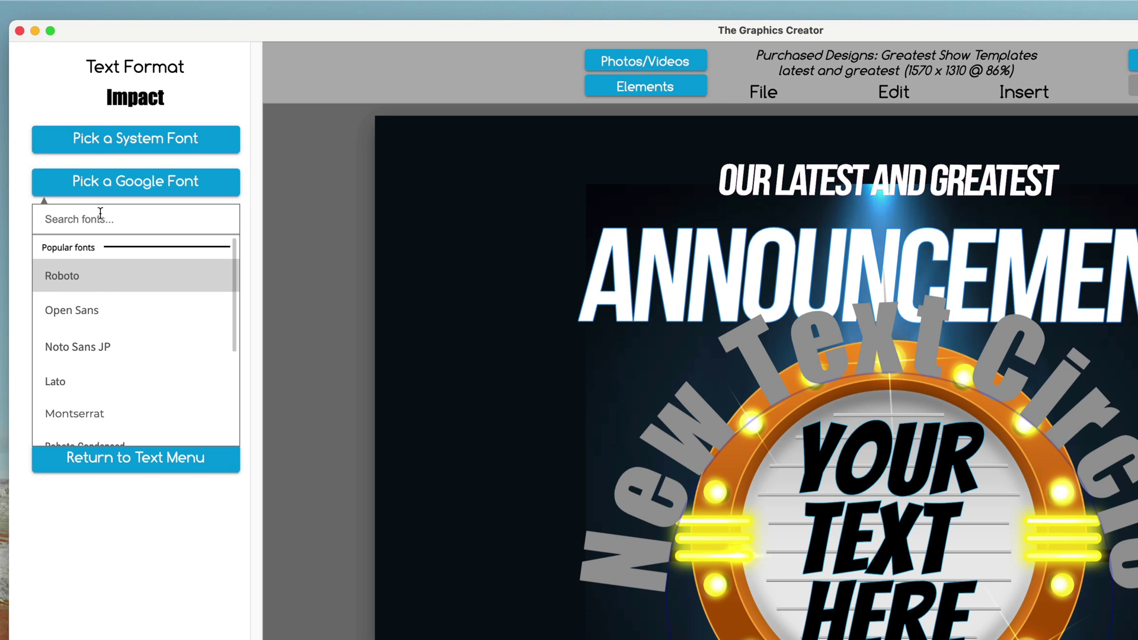
type("be")
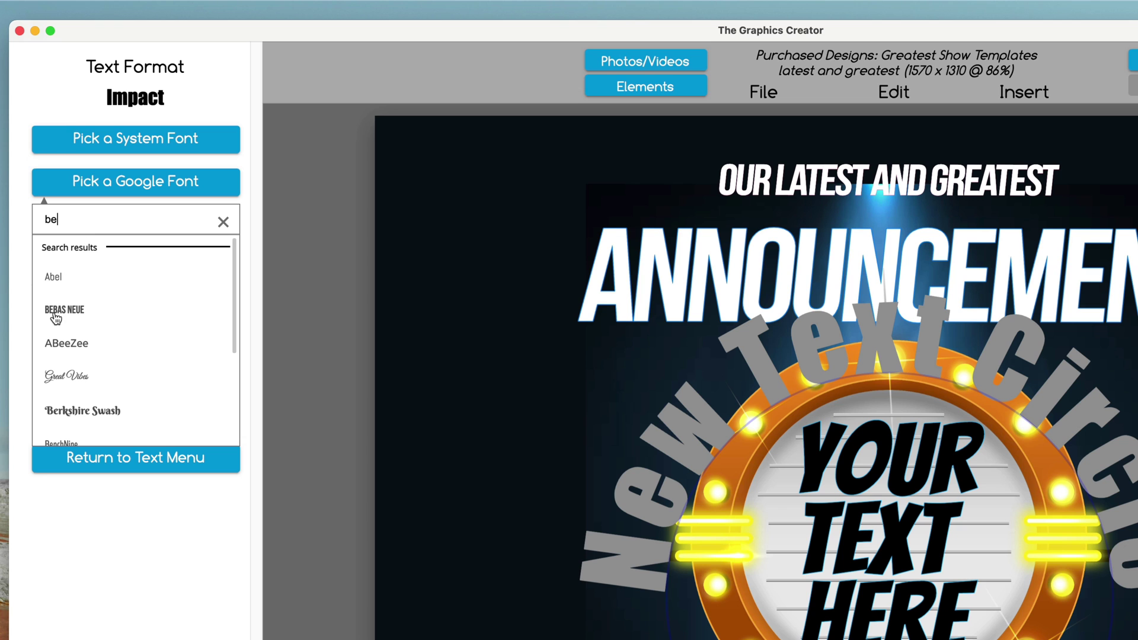
left_click(60, 312)
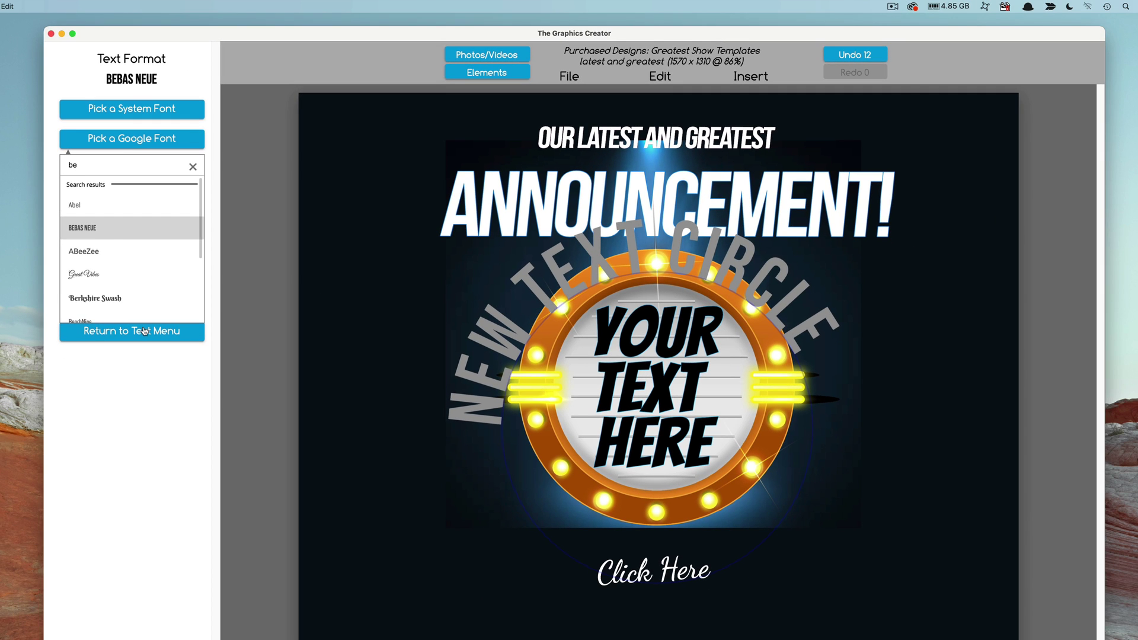
left_click(145, 331)
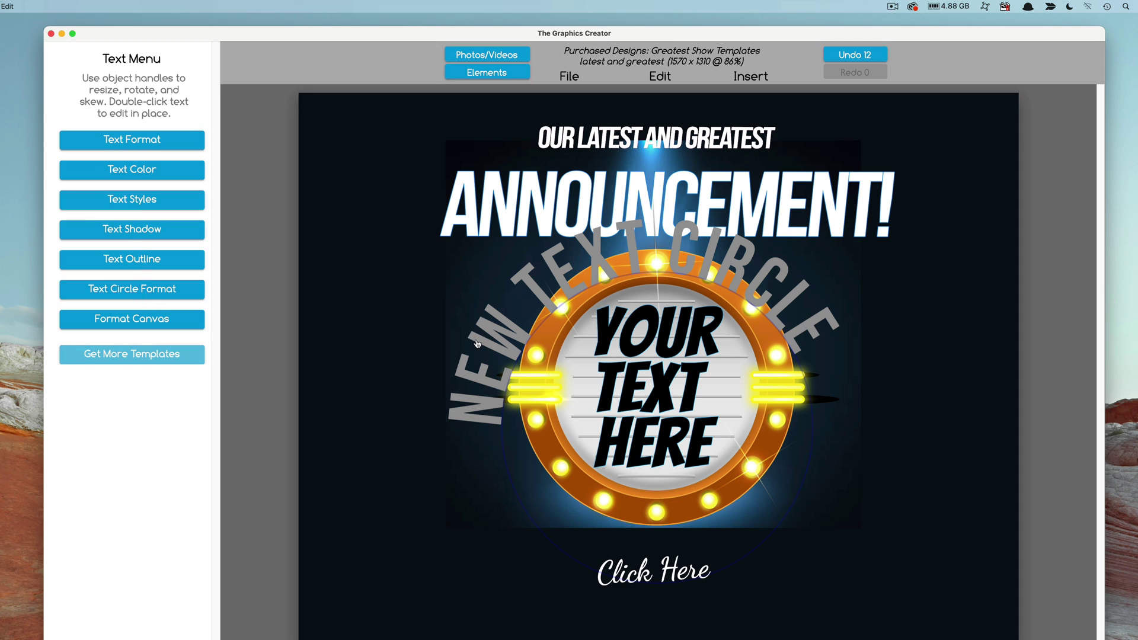
- Replace the circle text with 'ANNOUNCEMENT' and tighten its character spacing to -56
left_click(148, 294)
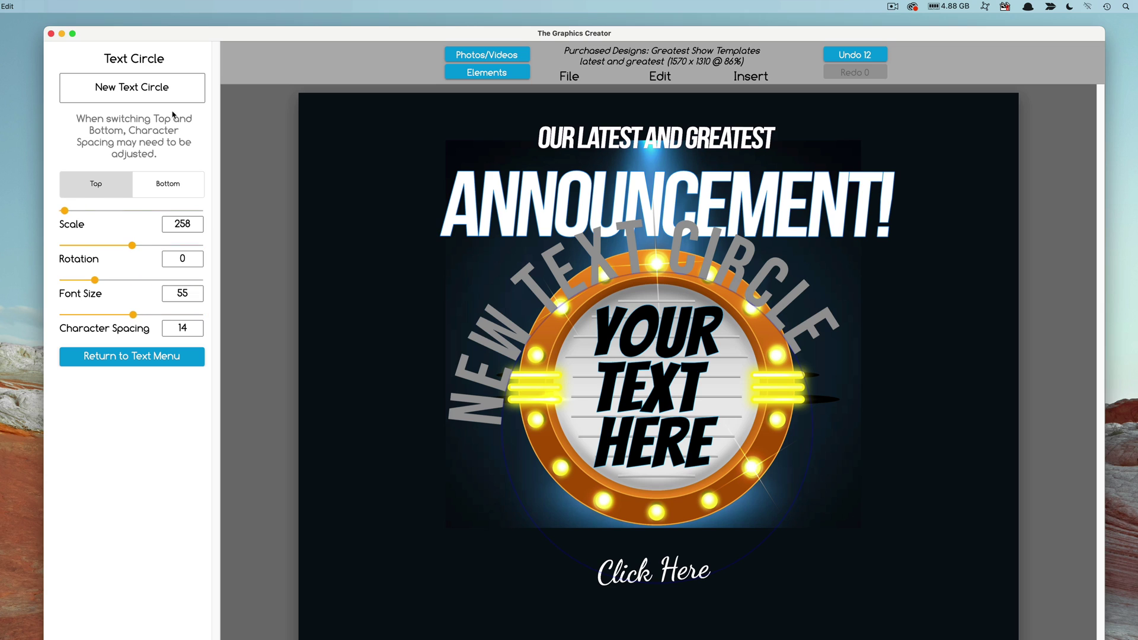
left_click(154, 88)
left_click_drag(171, 88, 74, 87)
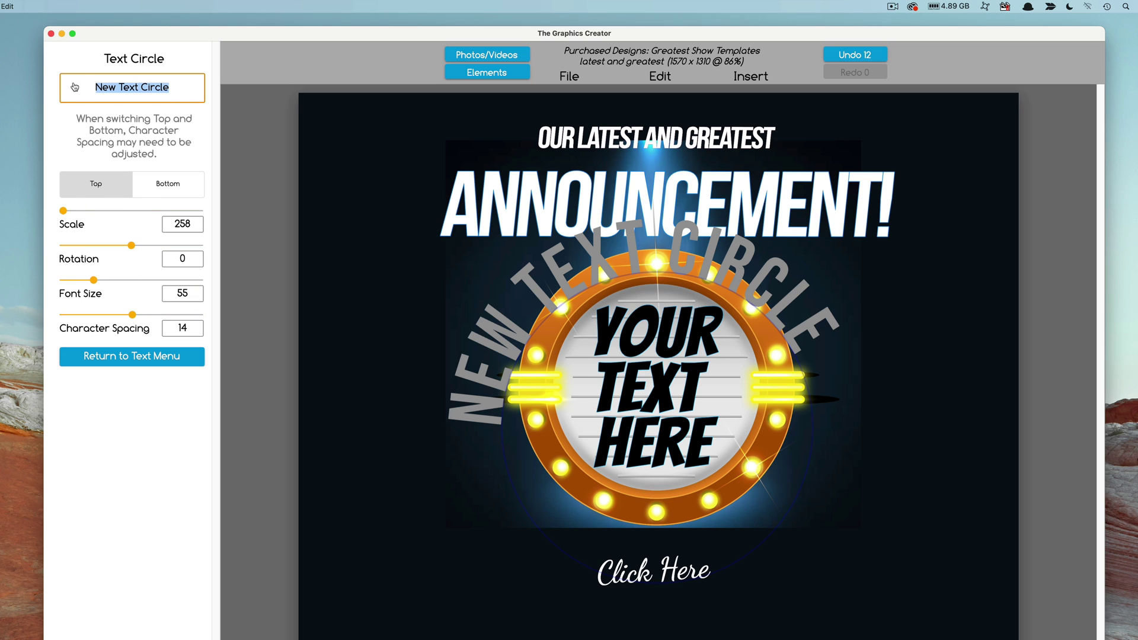
type("ANNOUCE")
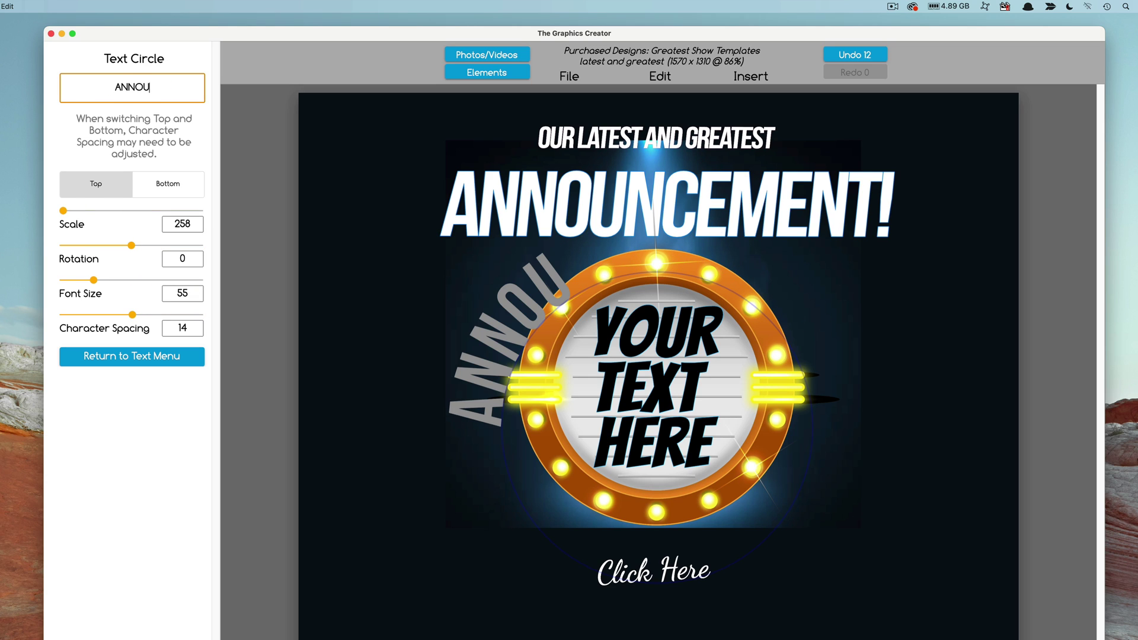
key("BackSpace")
key("BackSpace")
type("NCEMENT")
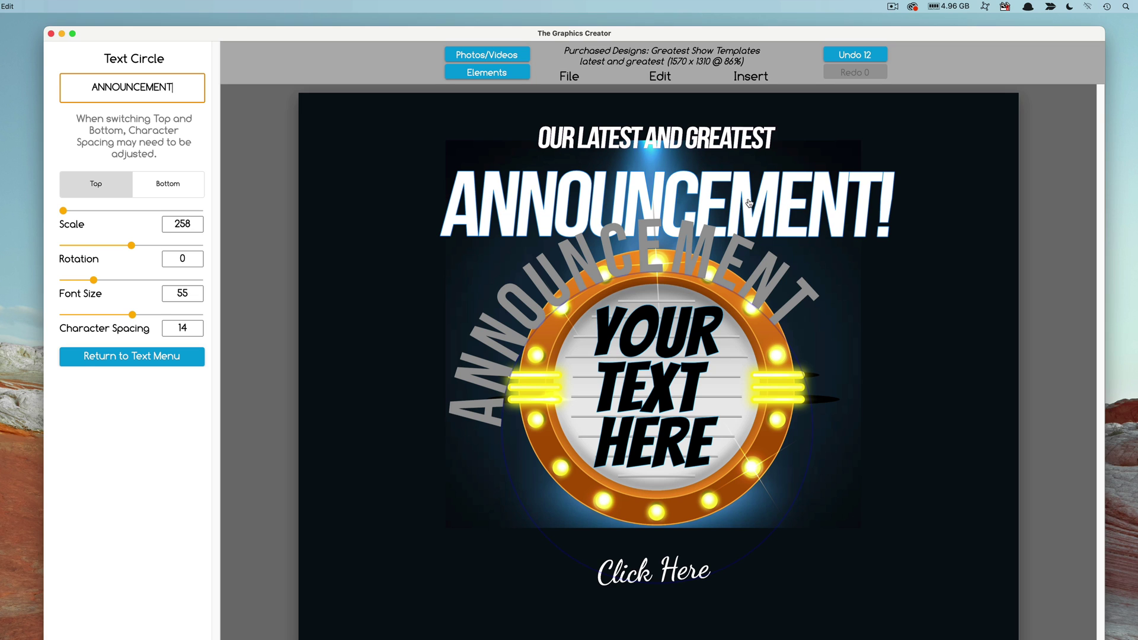
left_click_drag(133, 315, 127, 315)
- Set the ANNOUNCEMENT arc text colour to white (FFFFFF)
left_click(139, 356)
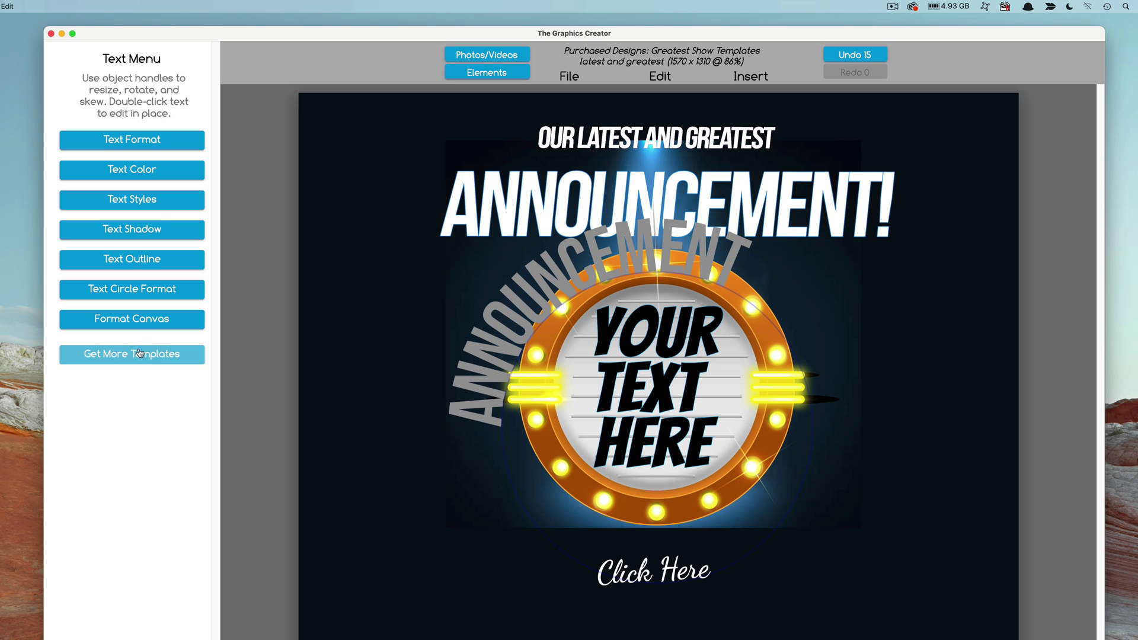
left_click(124, 172)
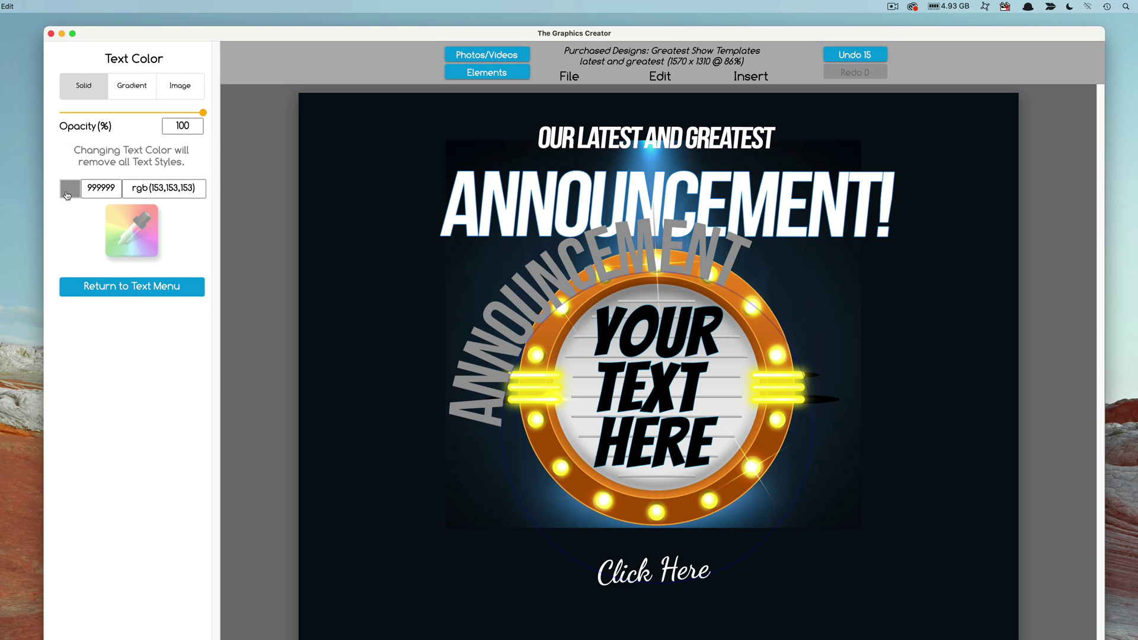
left_click(69, 188)
left_click_drag(286, 270, 297, 180)
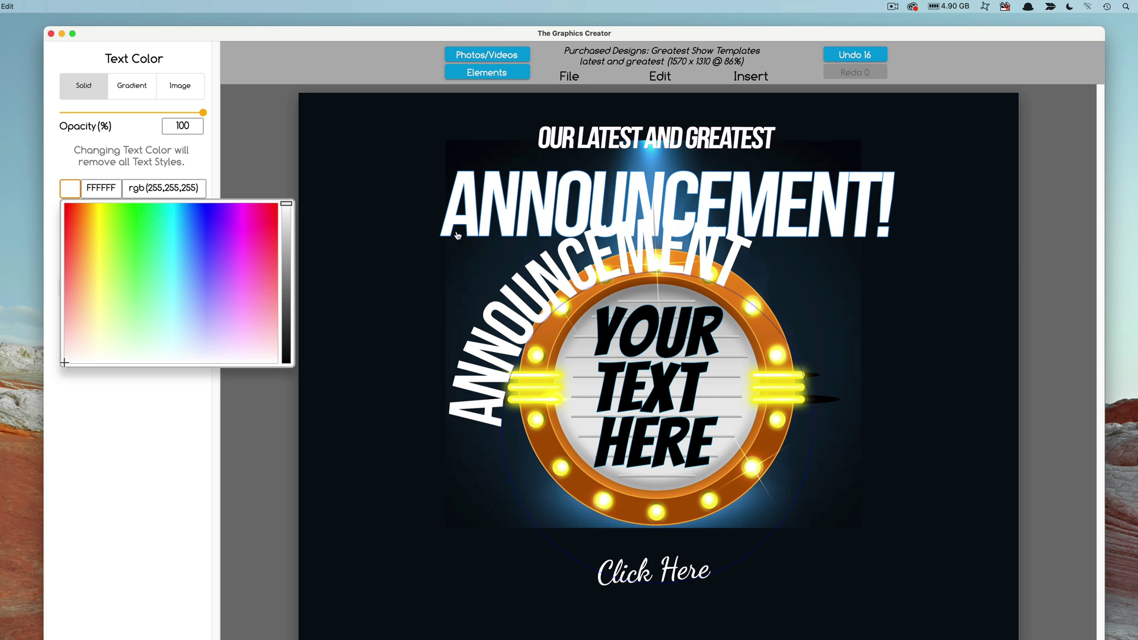
left_click(159, 407)
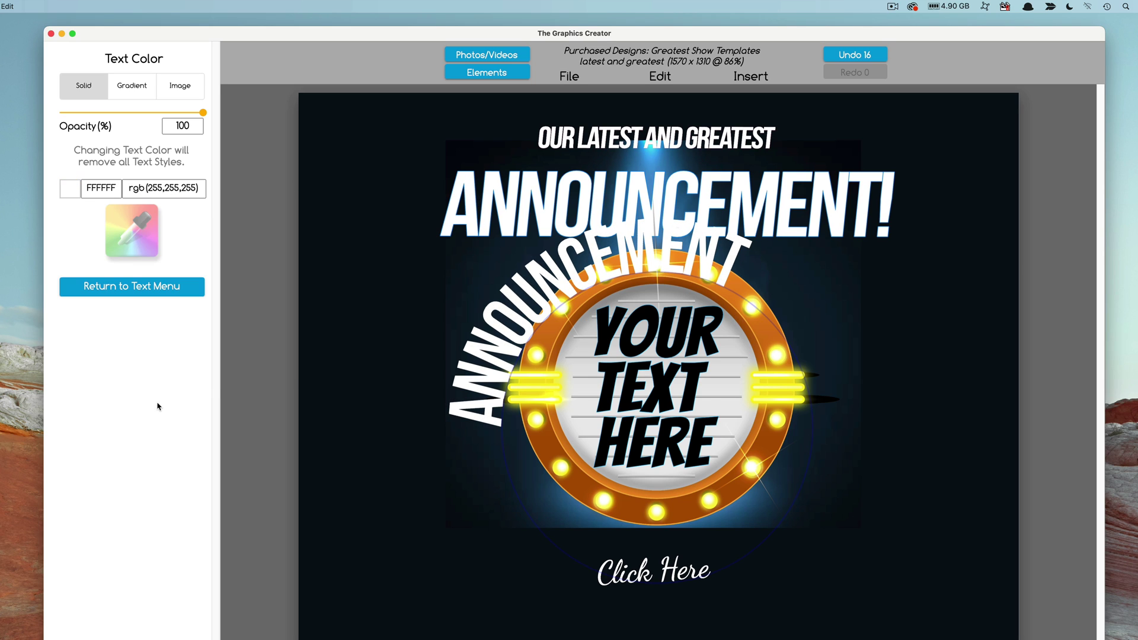
left_click(155, 291)
- Give the arc text a thin blue 0182E9 outline with raised opacity and lower strength
left_click(131, 261)
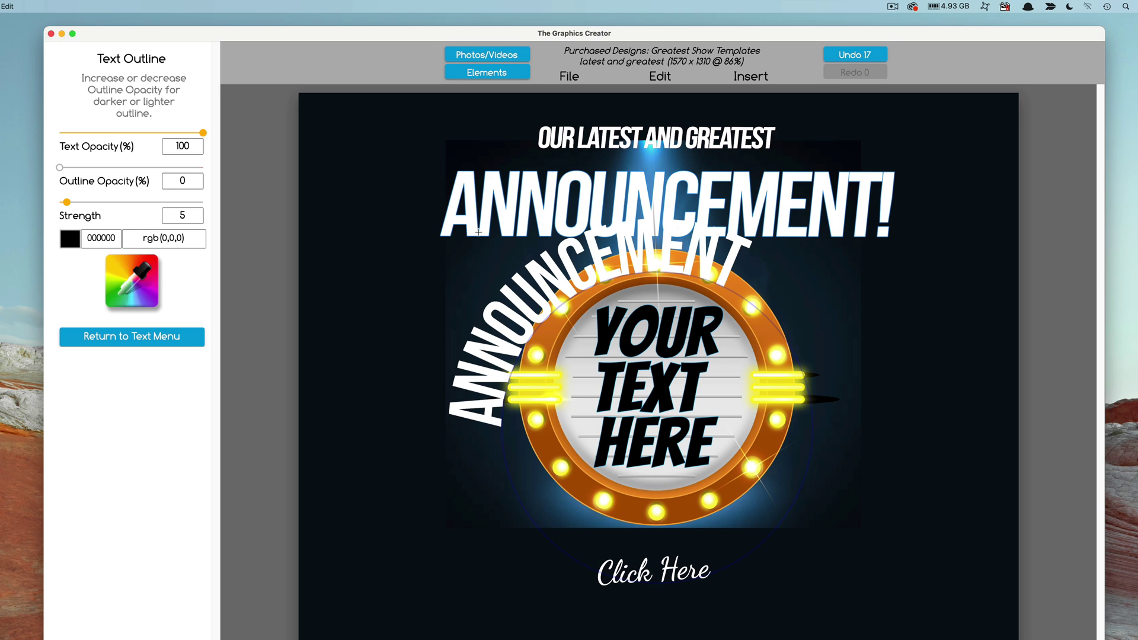
left_click(479, 232)
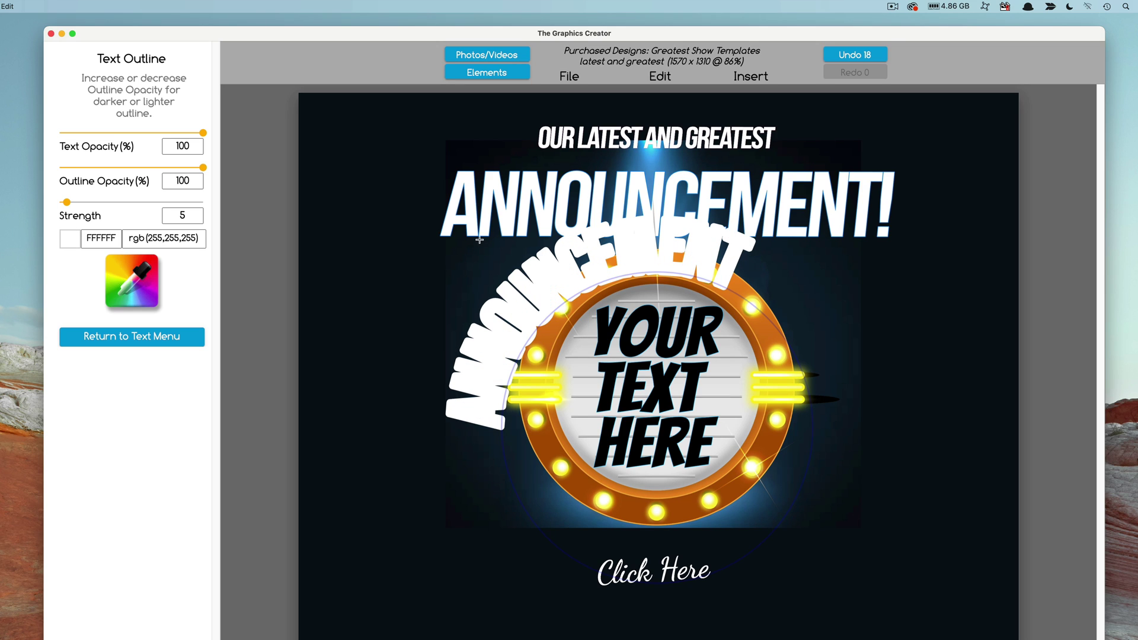
left_click(479, 233)
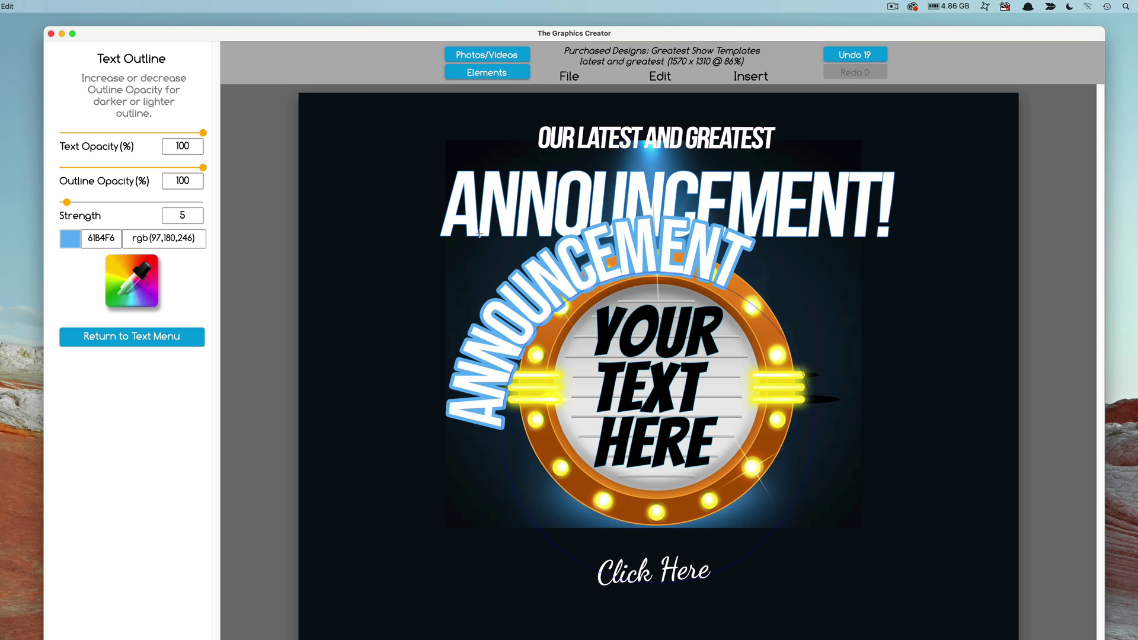
left_click_drag(69, 203, 60, 202)
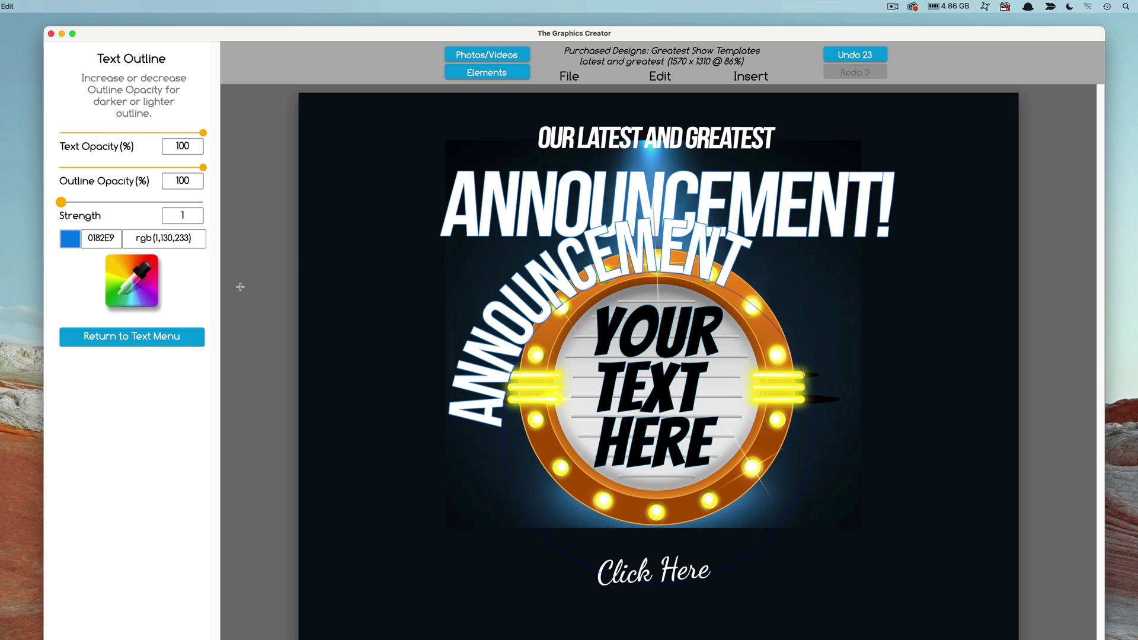
left_click(156, 338)
left_click_drag(476, 221, 464, 198)
- Delete the large ANNOUNCEMENT! headline and reposition the arc around the marquee
key("Delete")
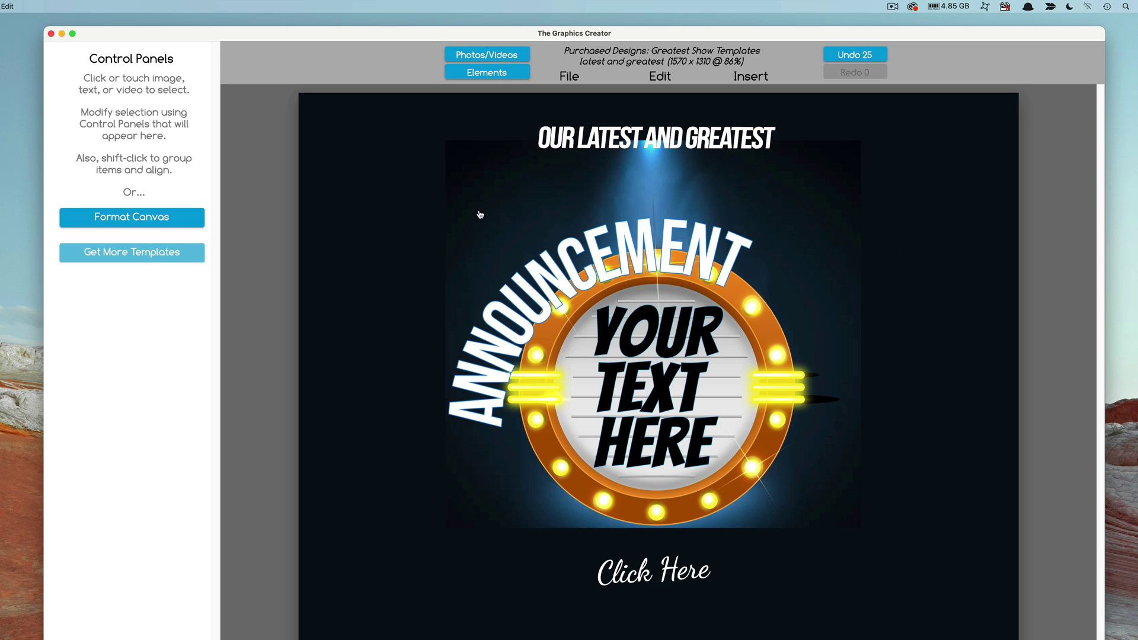
left_click(551, 266)
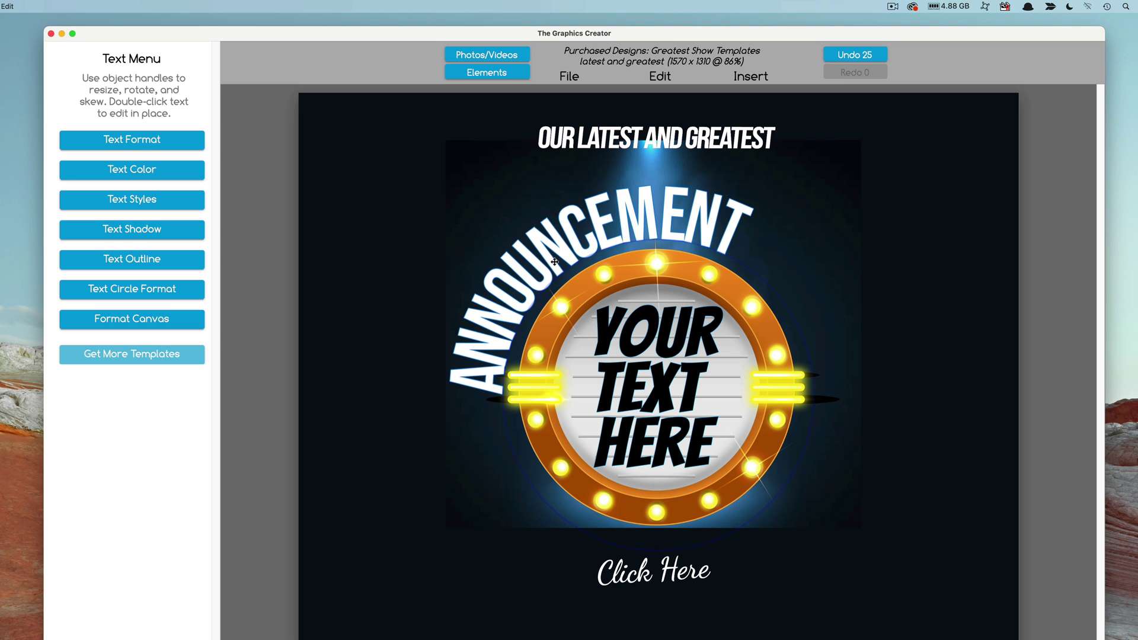
left_click_drag(554, 261, 563, 265)
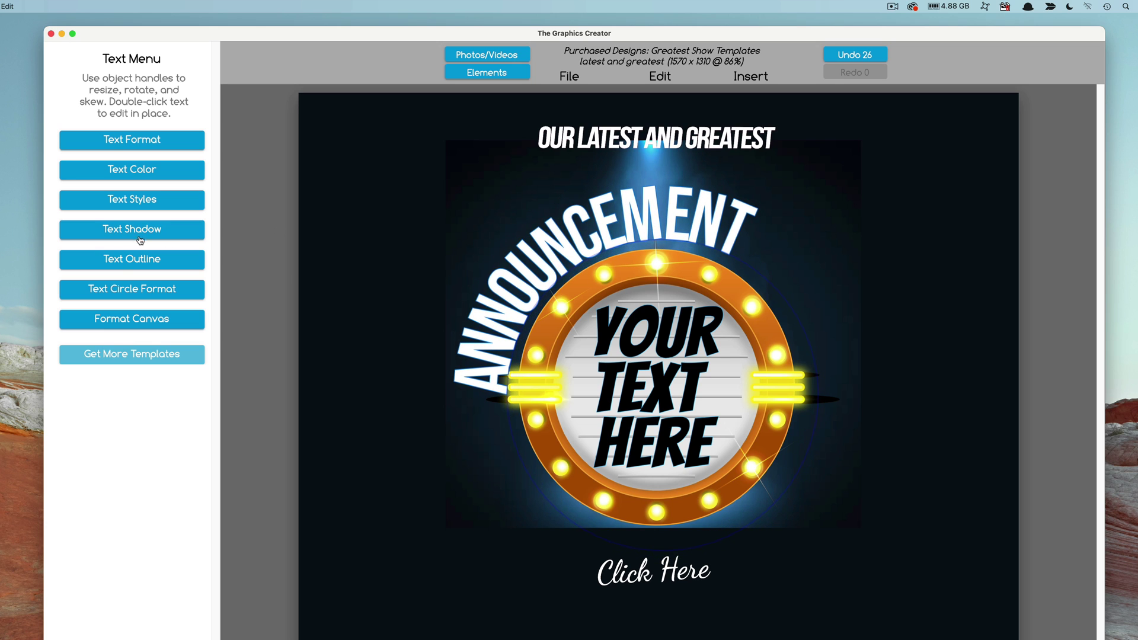
- Set the arc to scale 270, spacing -26 and rotation 1, hugging the marquee's top
left_click(119, 290)
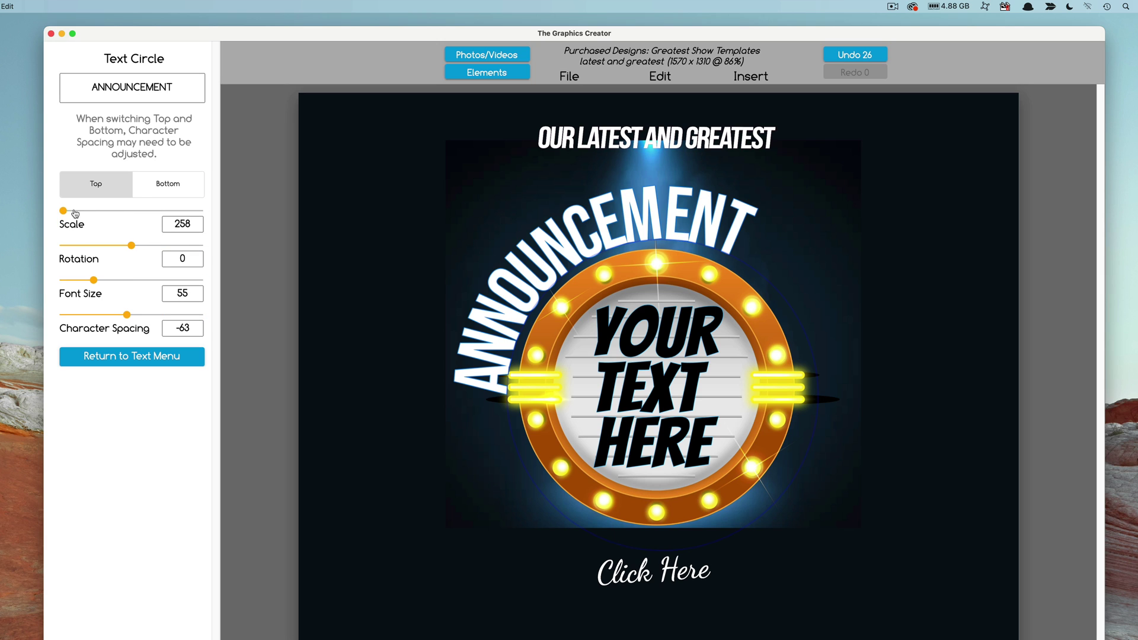
left_click_drag(63, 210, 64, 211)
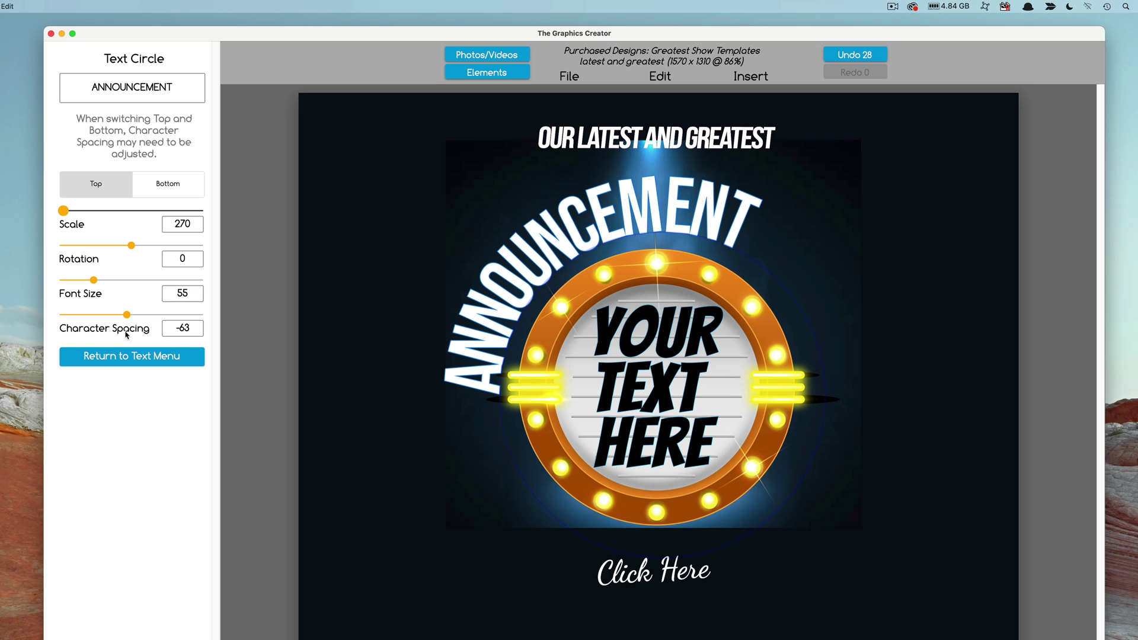
left_click_drag(128, 317, 115, 307)
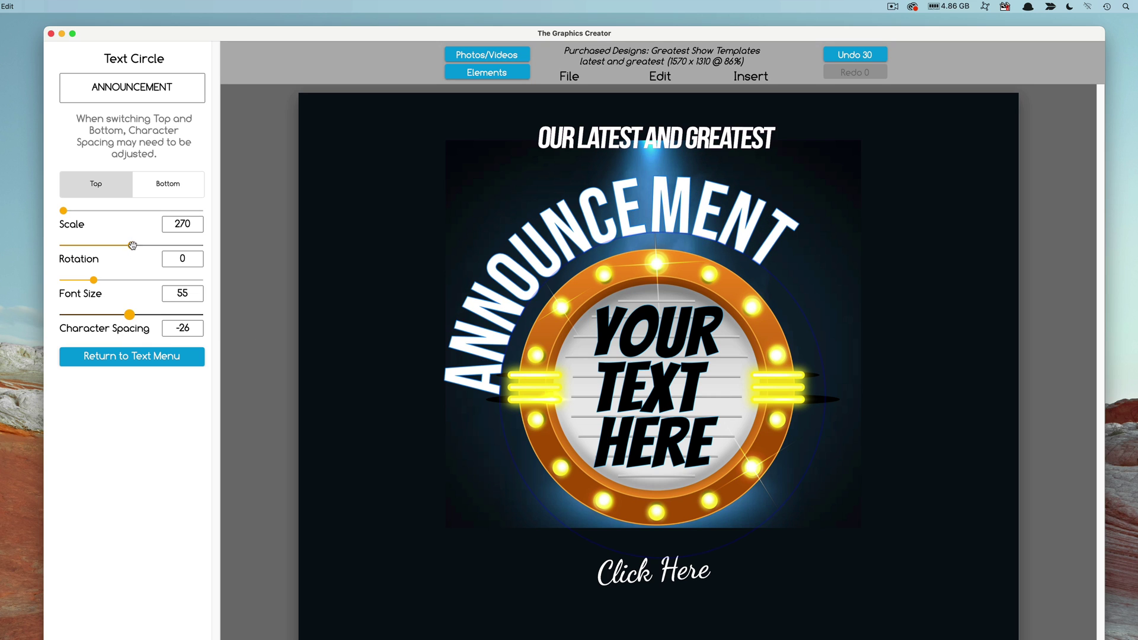
mouse_move(131, 246)
left_mouse_down()
mouse_move(157, 247)
mouse_move(132, 247)
left_mouse_up()
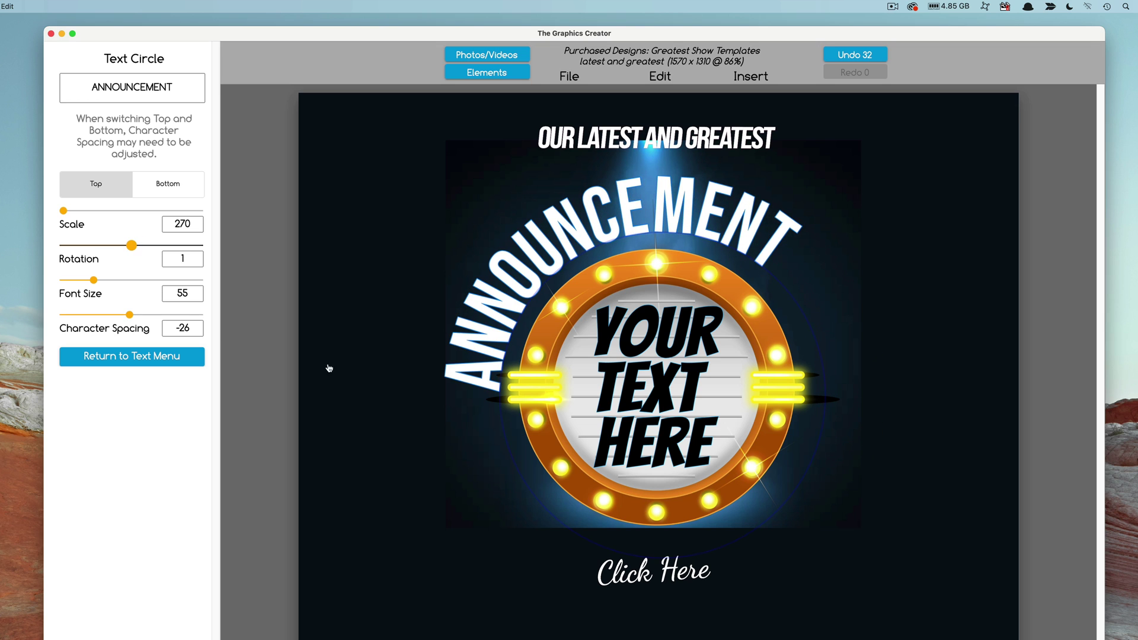
left_click_drag(469, 386, 463, 388)
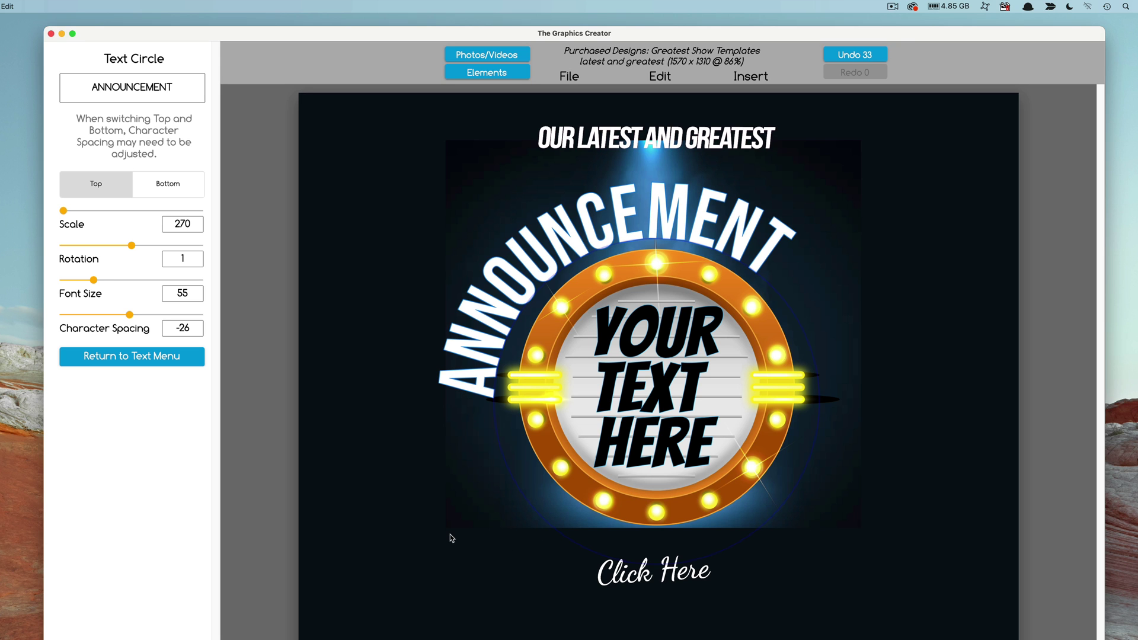
left_click(434, 521)
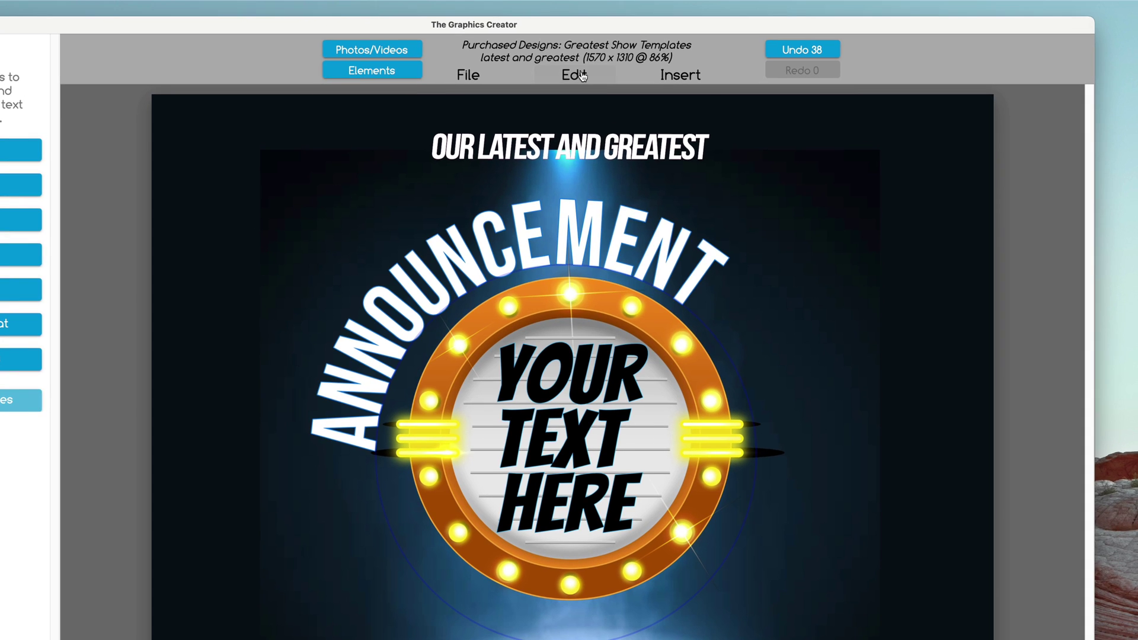
- Duplicate the ANNOUNCEMENT arc and move the copy down and to the right
left_click(581, 74)
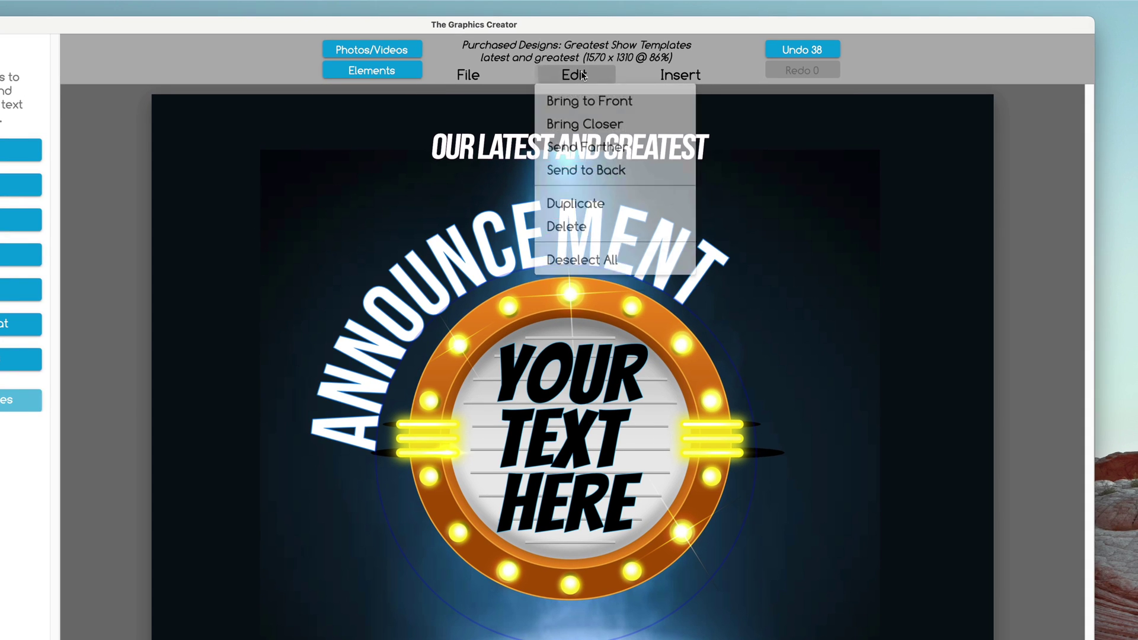
left_click(577, 206)
left_click_drag(514, 284, 537, 329)
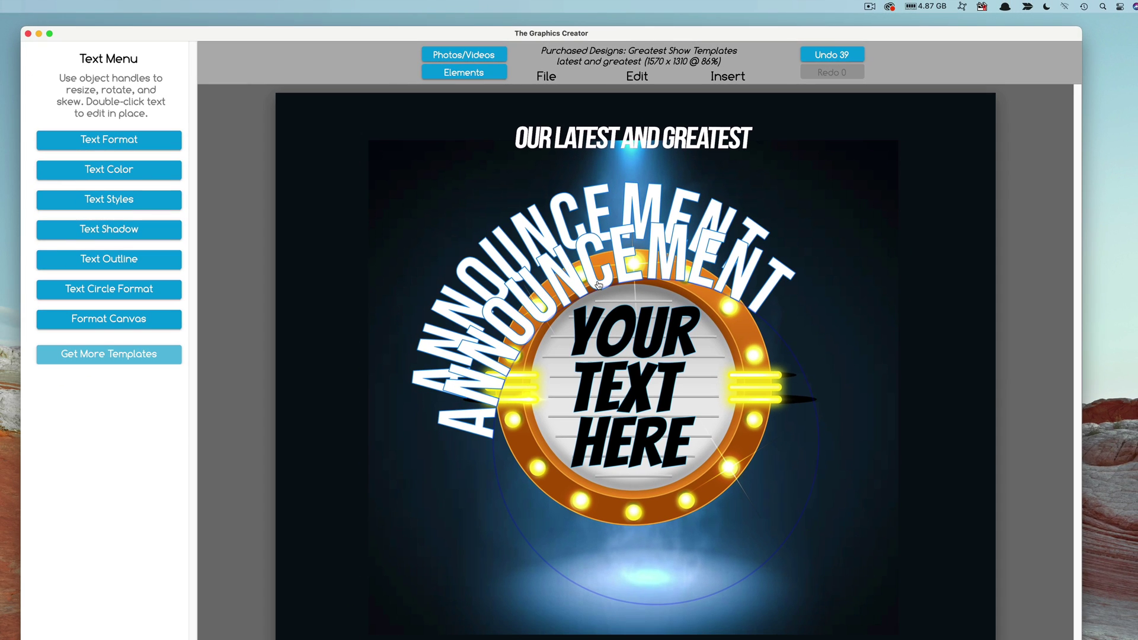
- Flip the copy to Bottom with spacing 100, font size 36, rotated to centre beneath the marquee
left_click(105, 291)
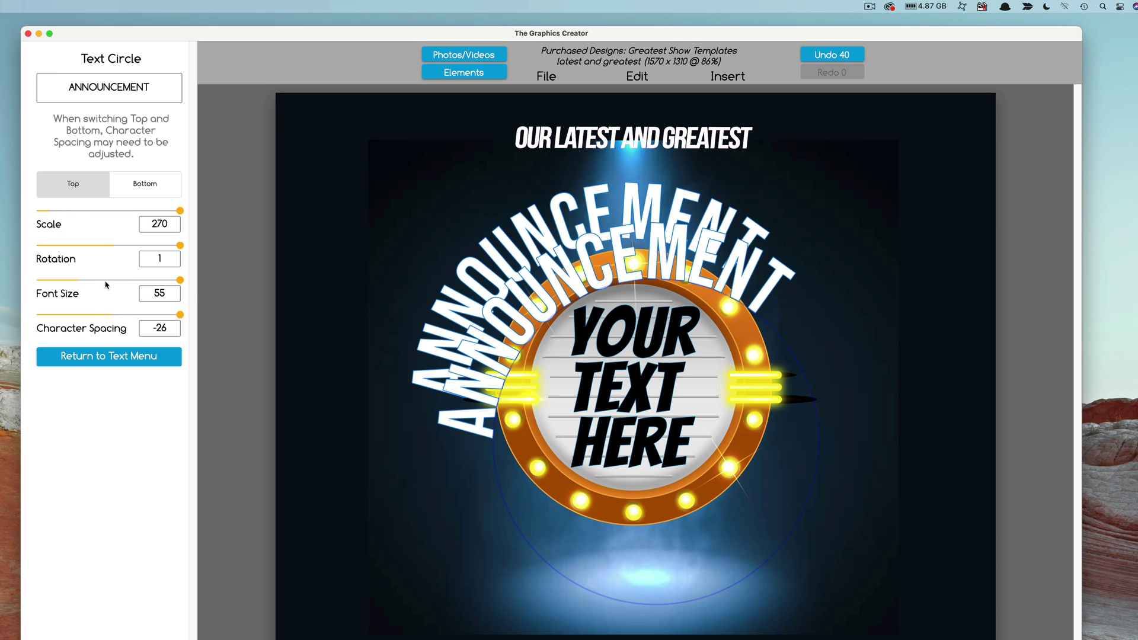
left_click(145, 186)
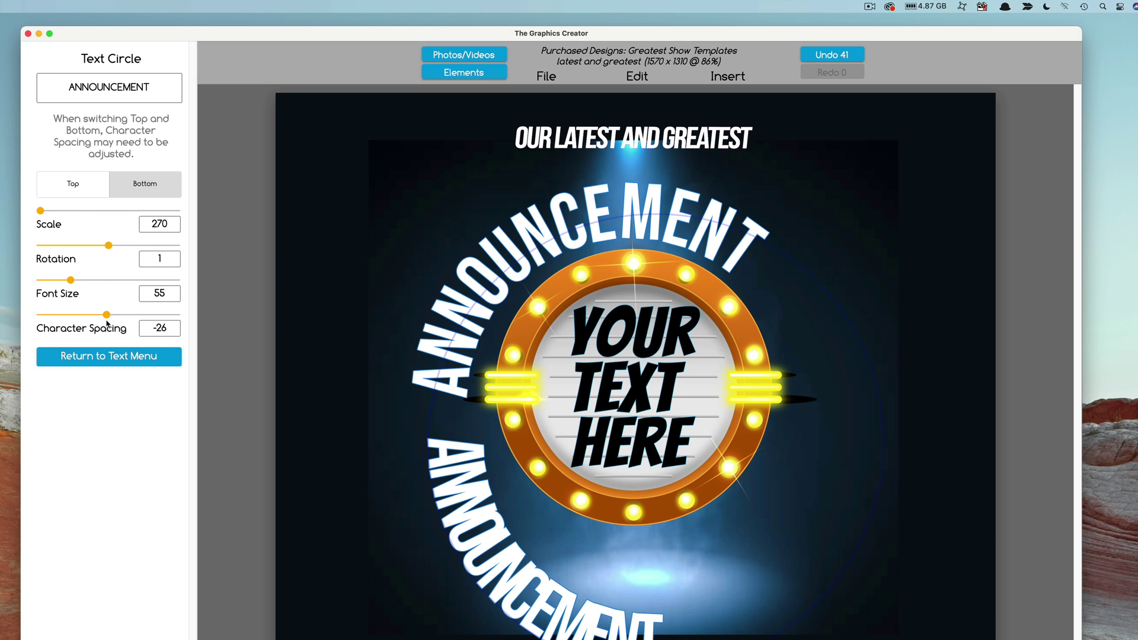
left_click_drag(107, 315, 116, 316)
left_click_drag(70, 280, 56, 279)
left_click_drag(109, 245, 91, 245)
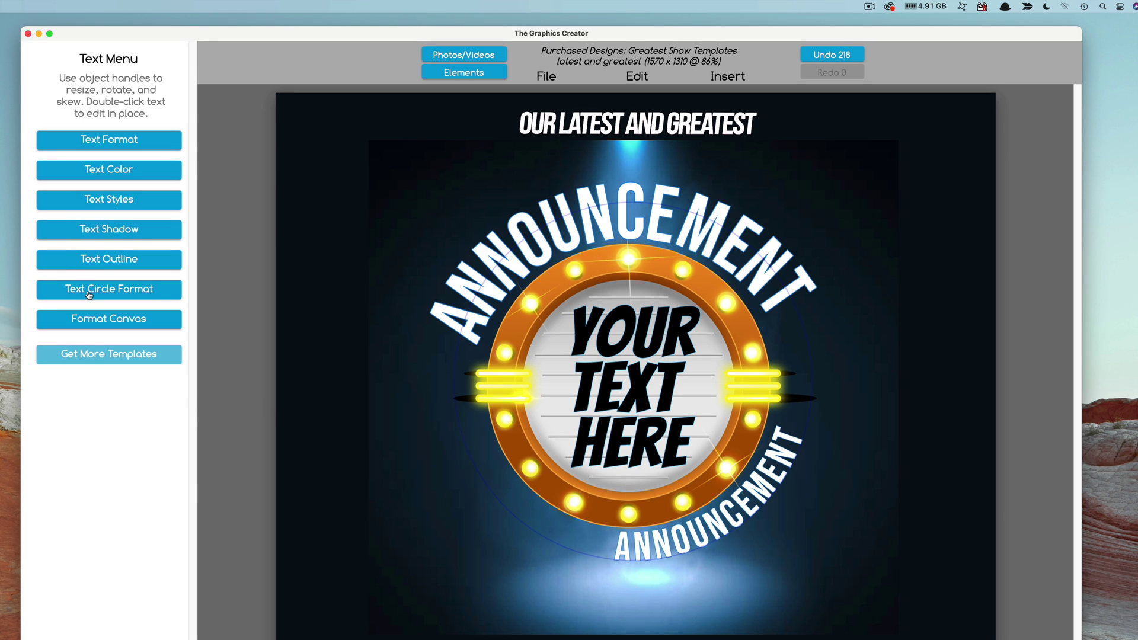
left_click(89, 291)
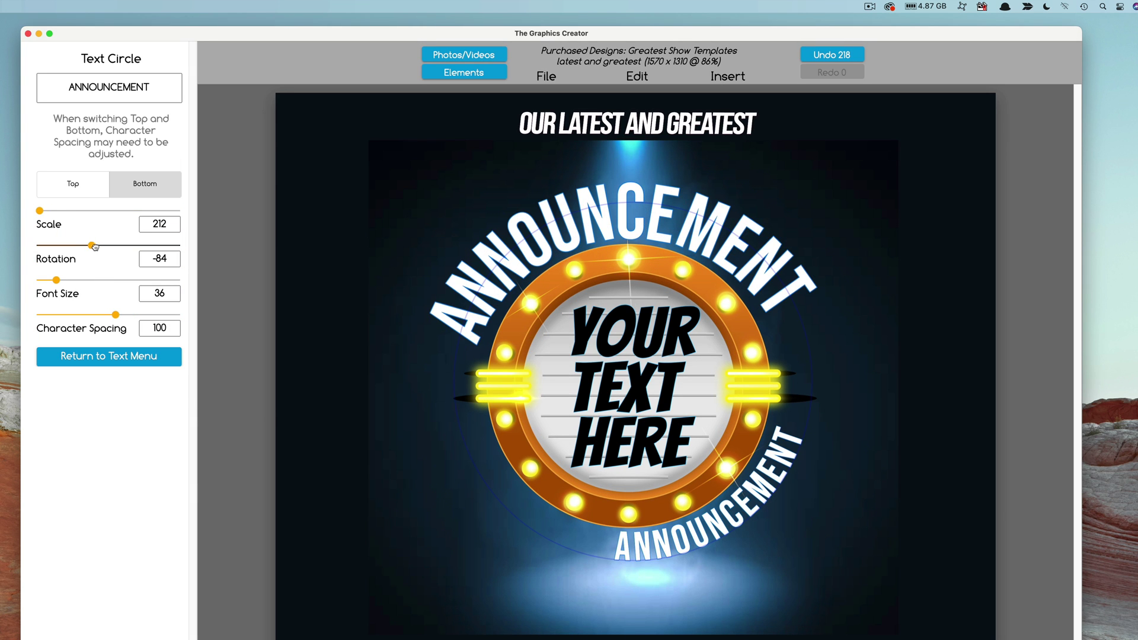
left_click_drag(95, 247, 98, 245)
left_click(352, 466)
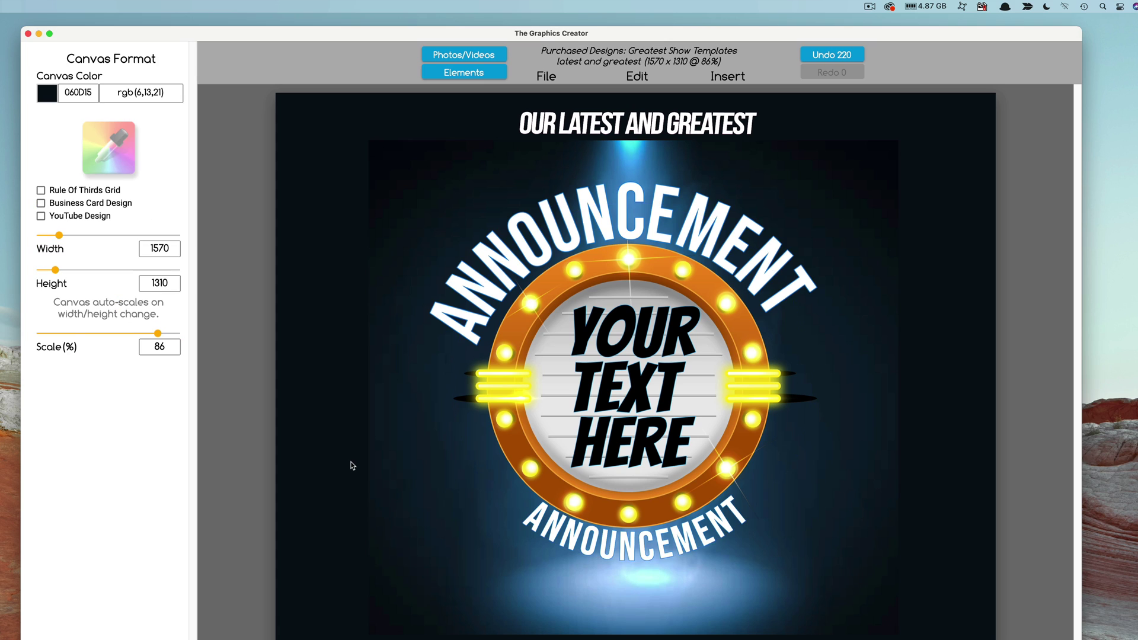